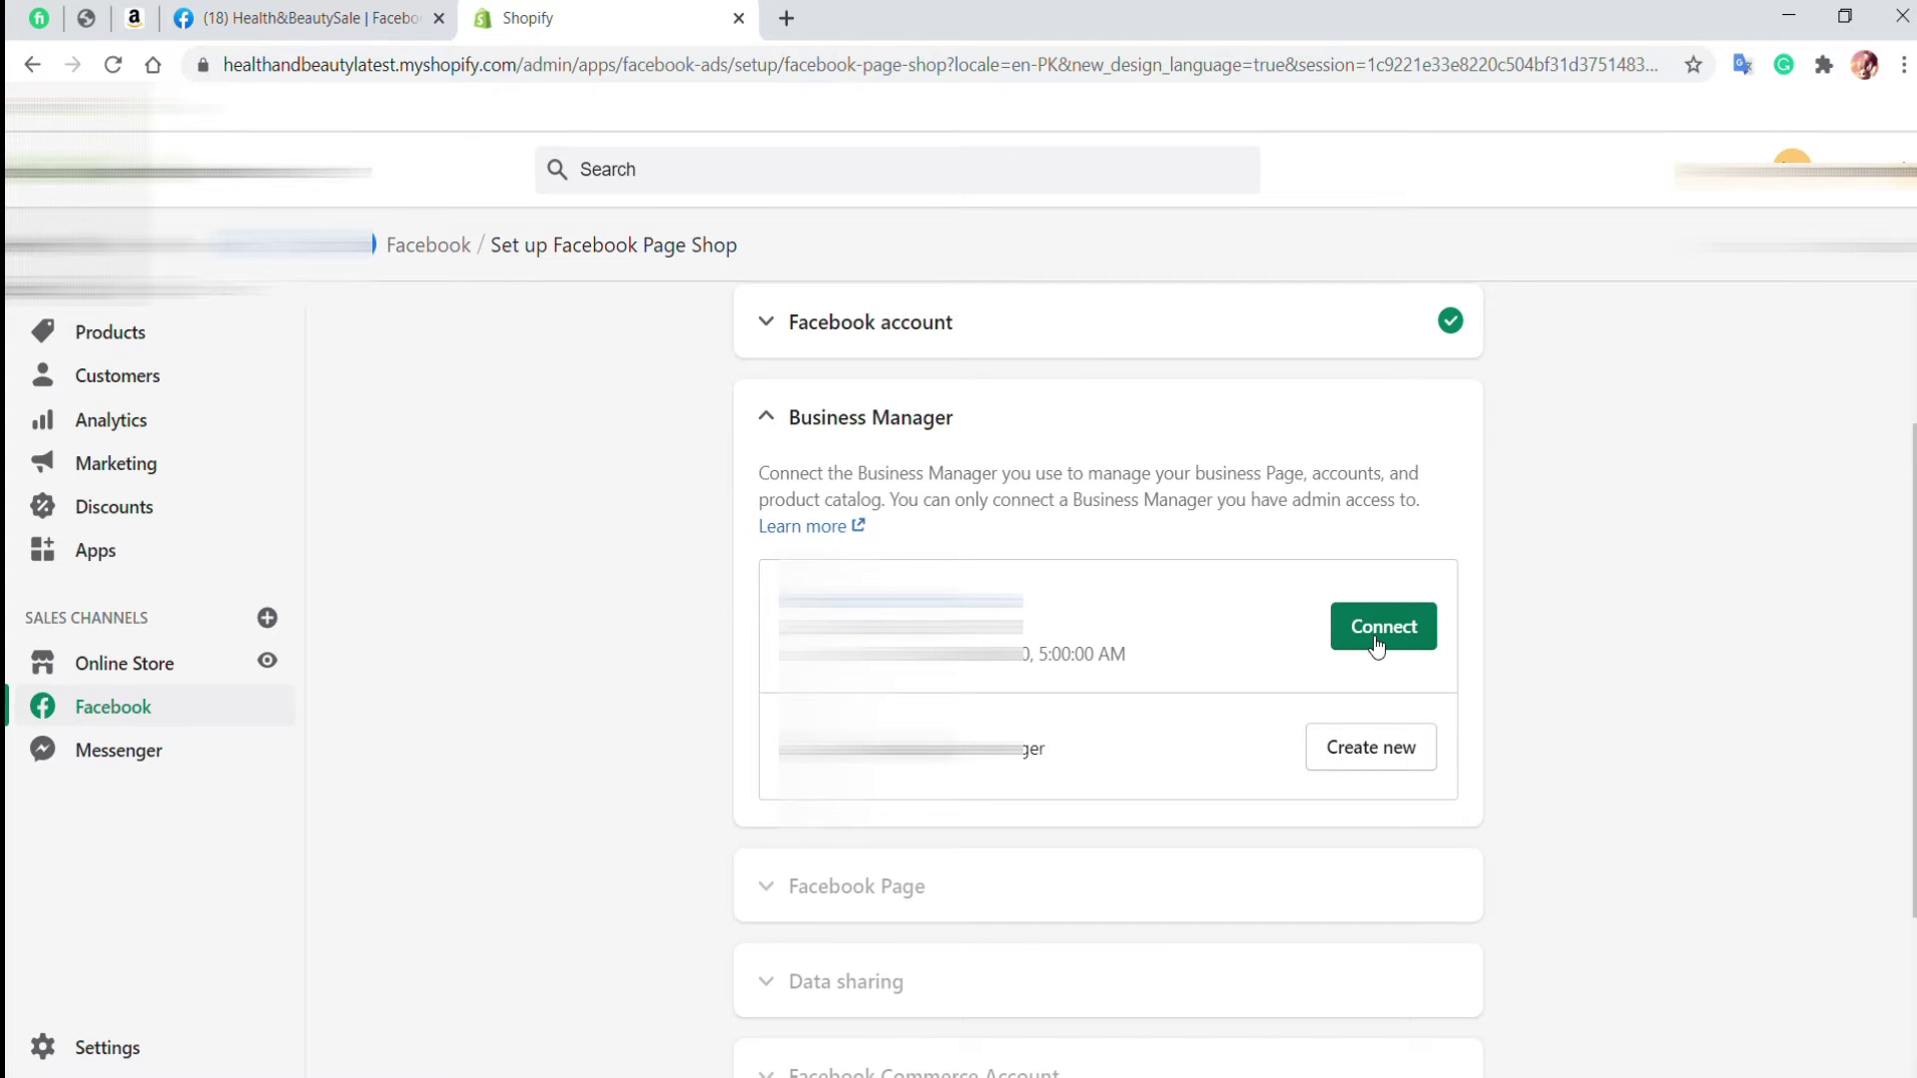
Connect the Business Manager, then claim and add the Health&BeautySale Page in Shopify's Facebook setup.
{"action": "left_click", "coordinate": [1370, 747]}
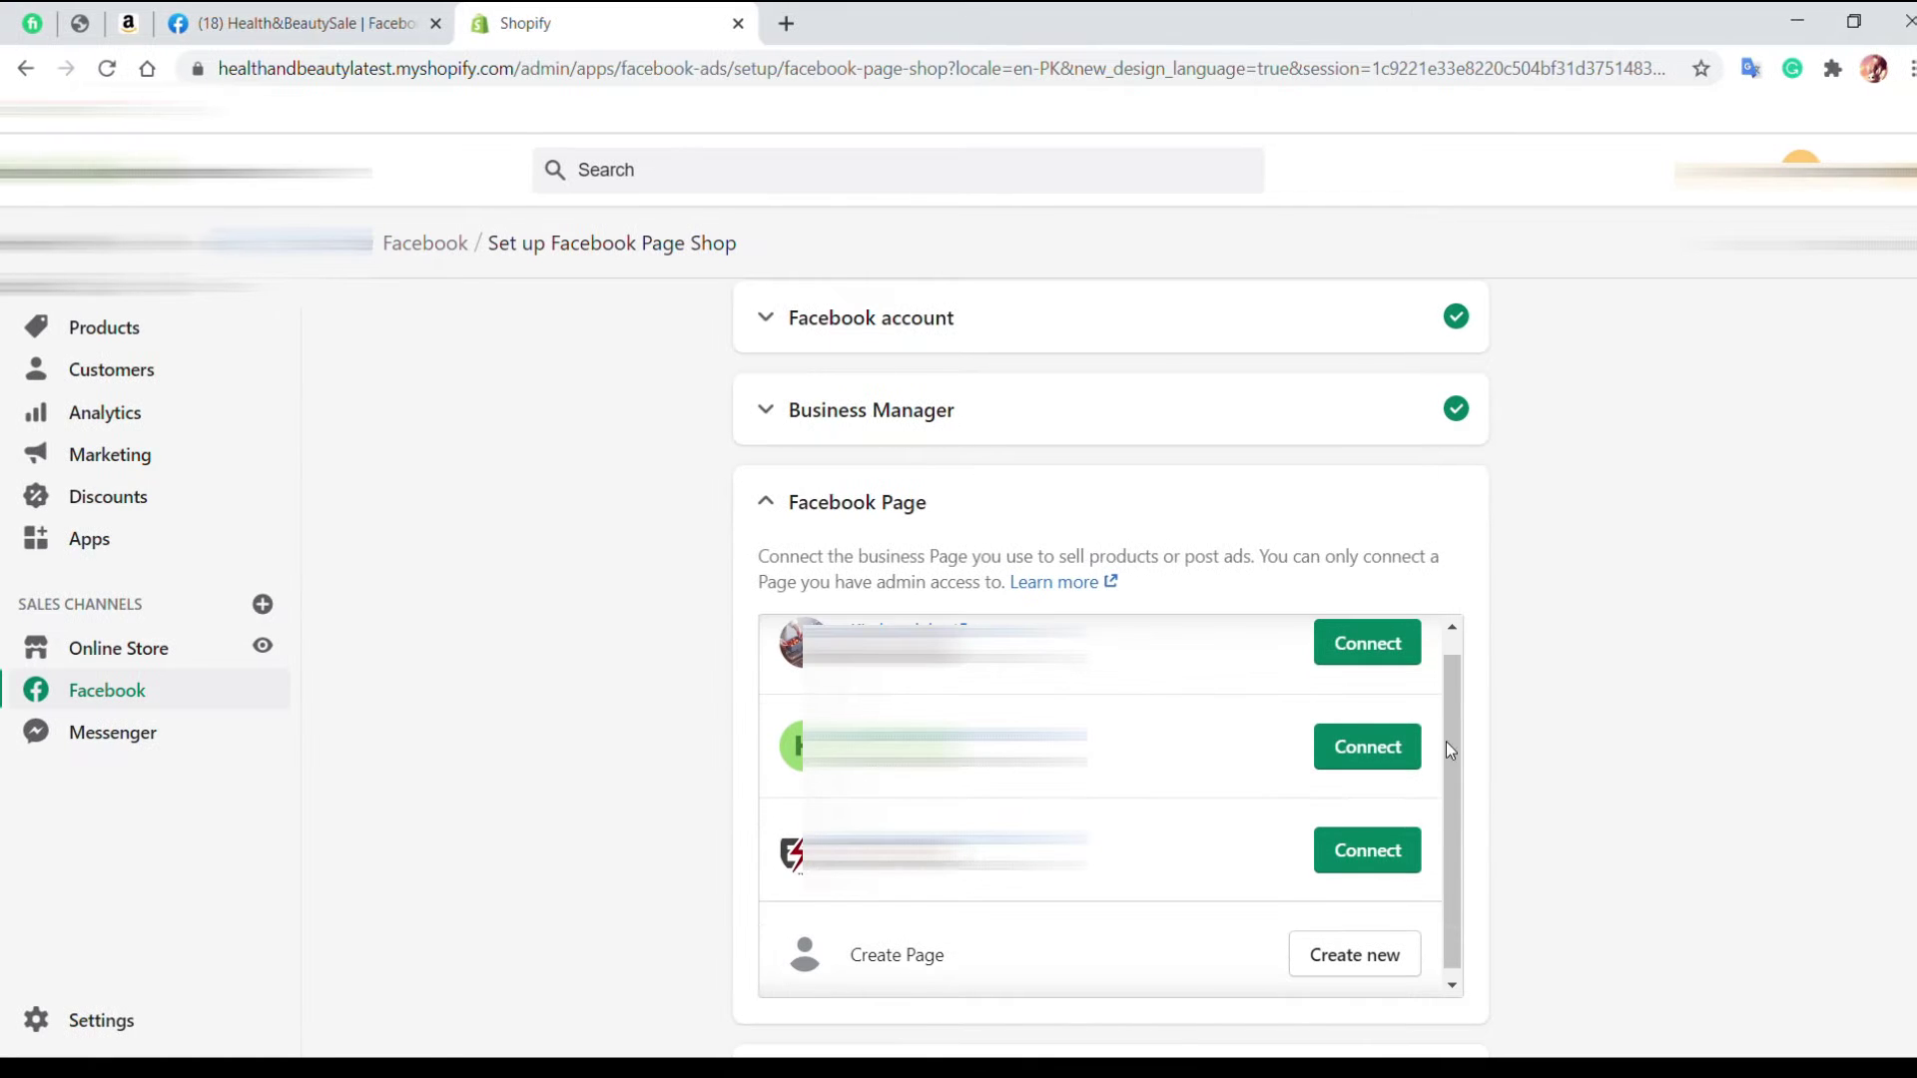
{"action": "left_click", "coordinate": [1367, 745]}
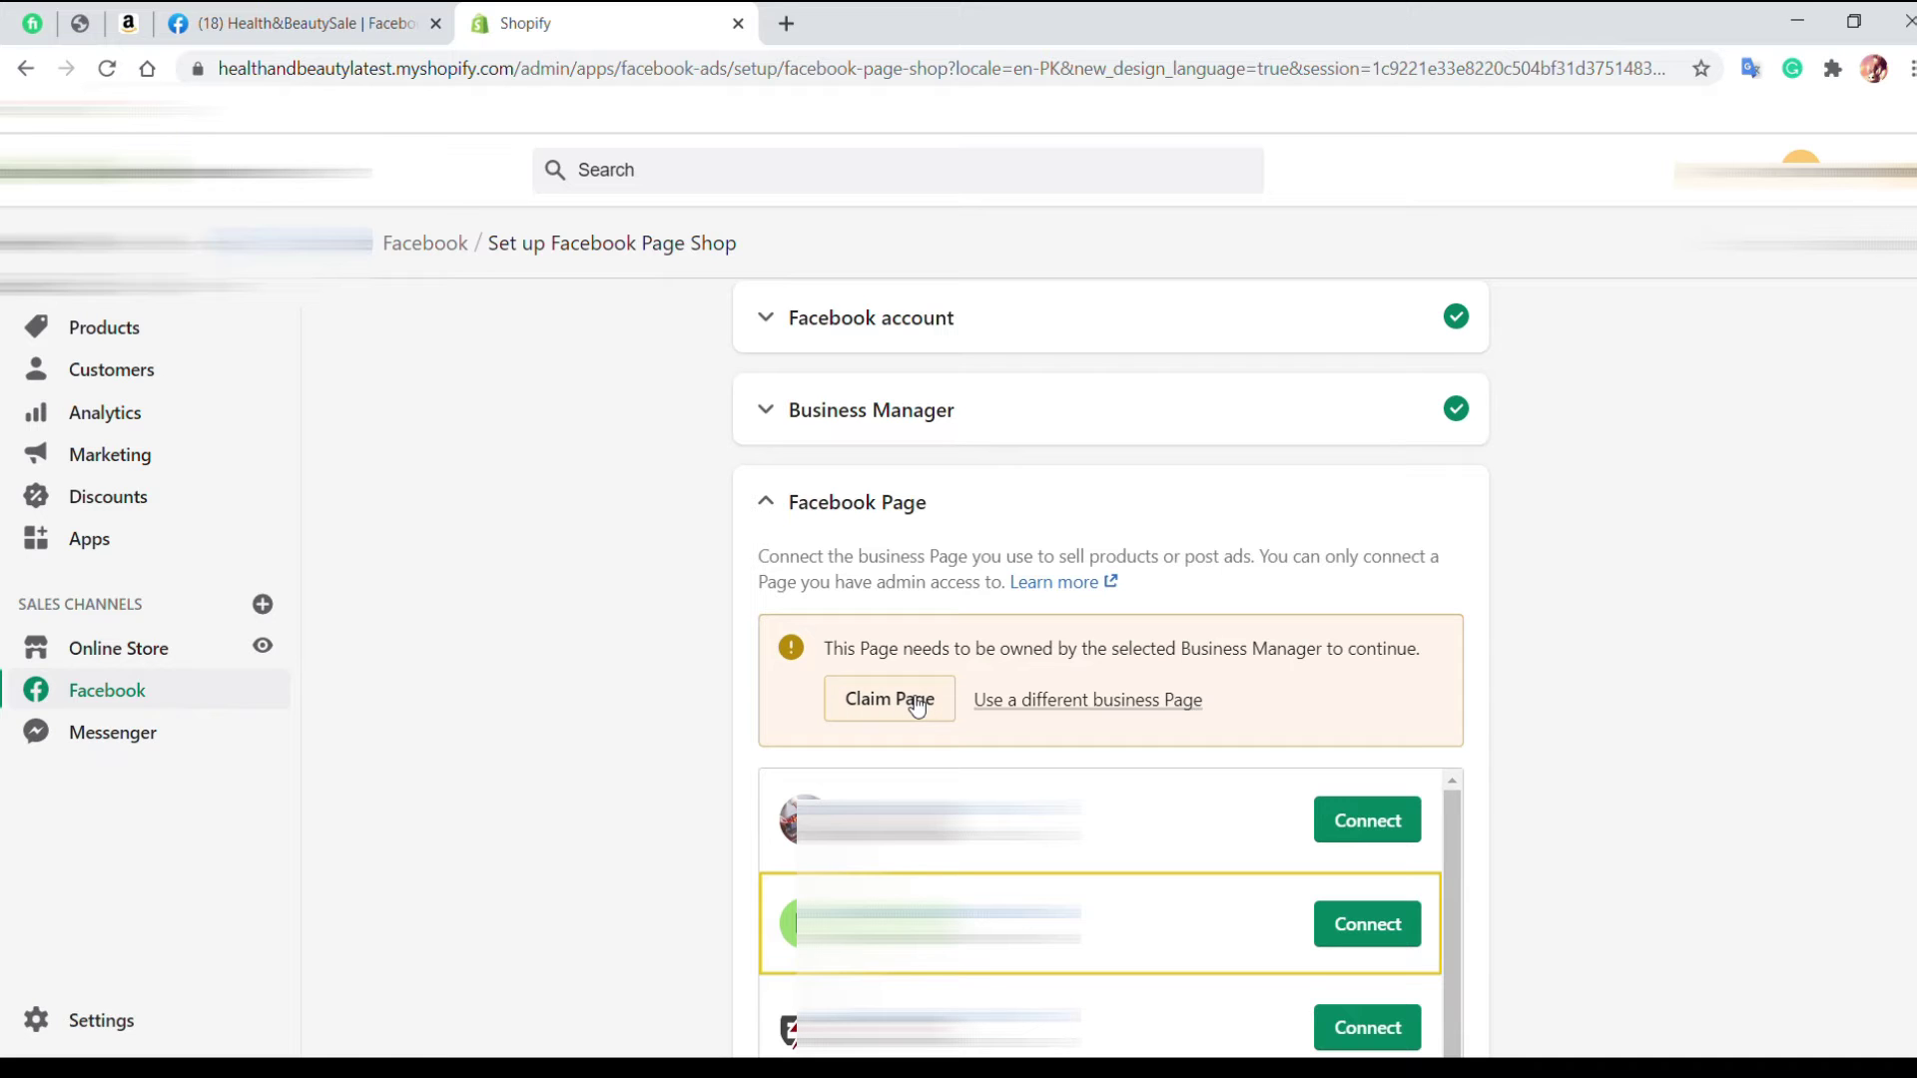
{"action": "left_click", "coordinate": [916, 706]}
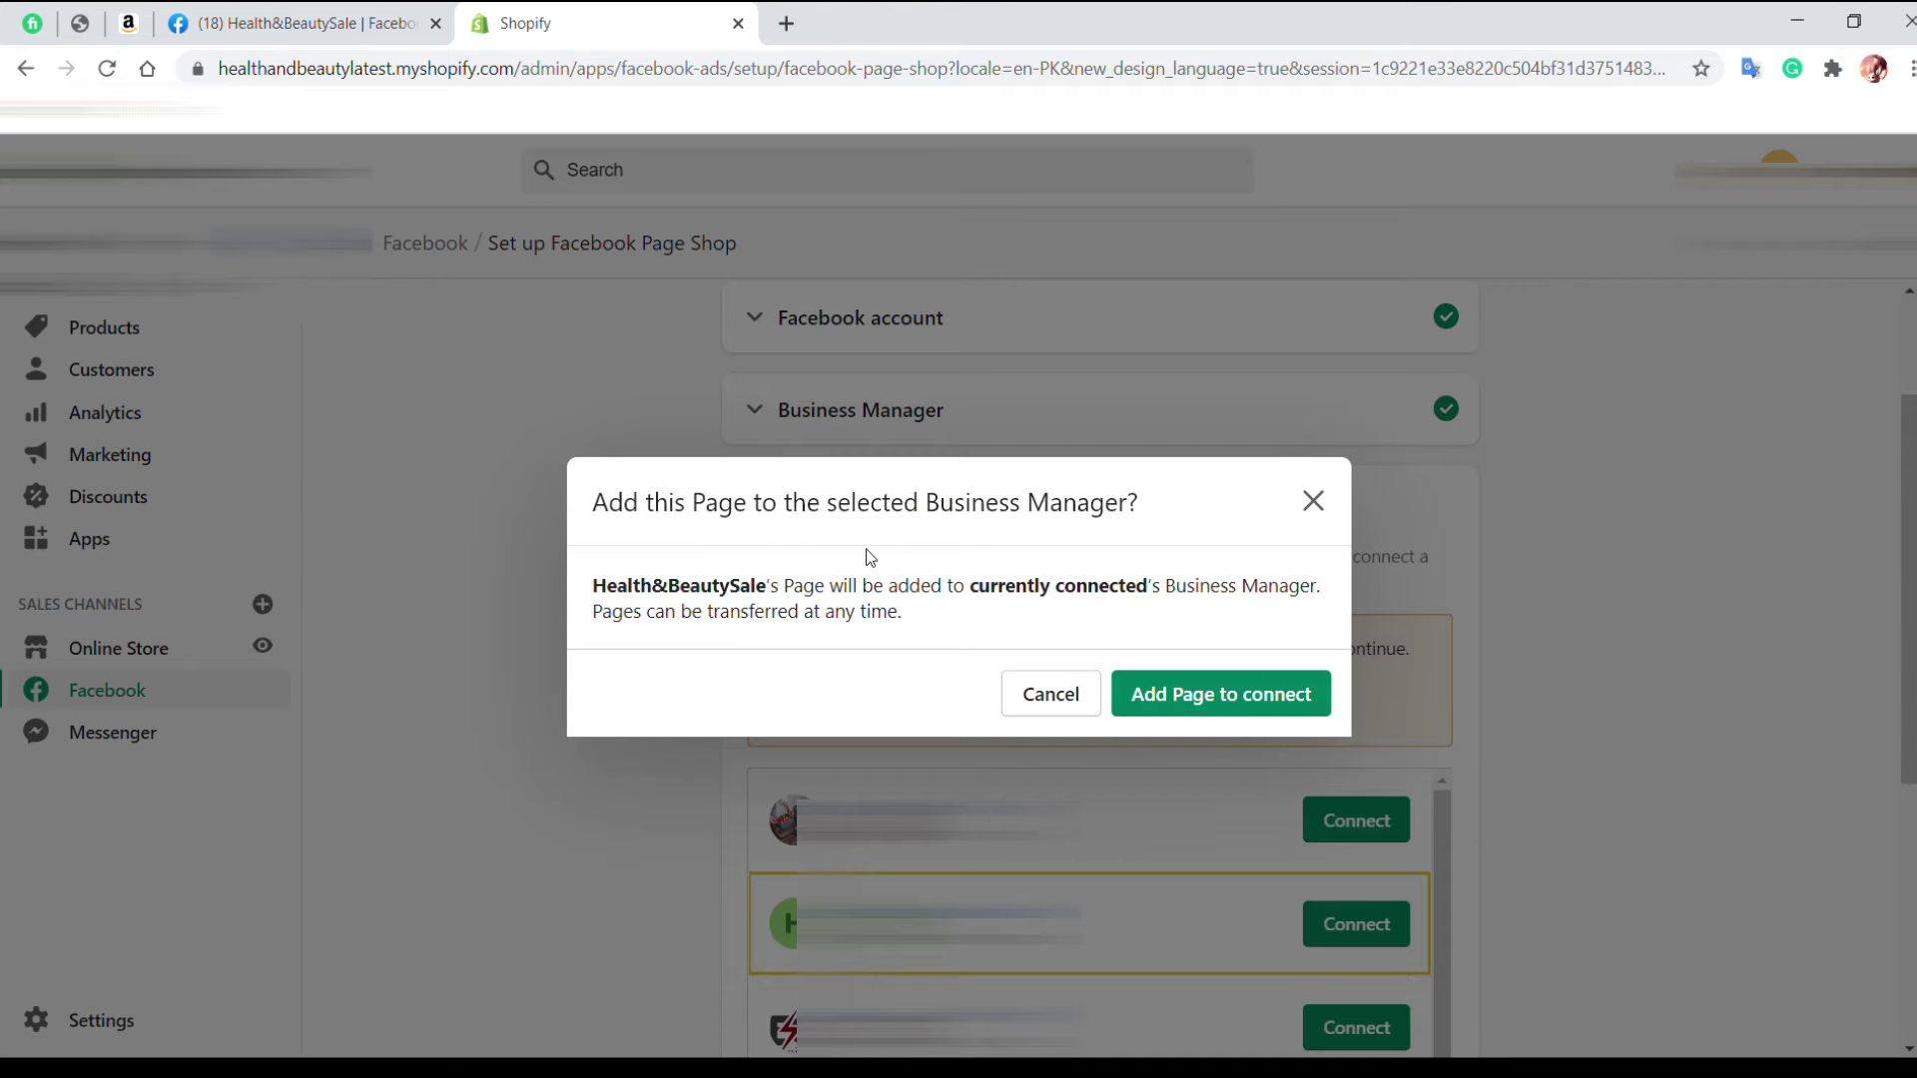
{"action": "left_click", "coordinate": [1186, 699]}
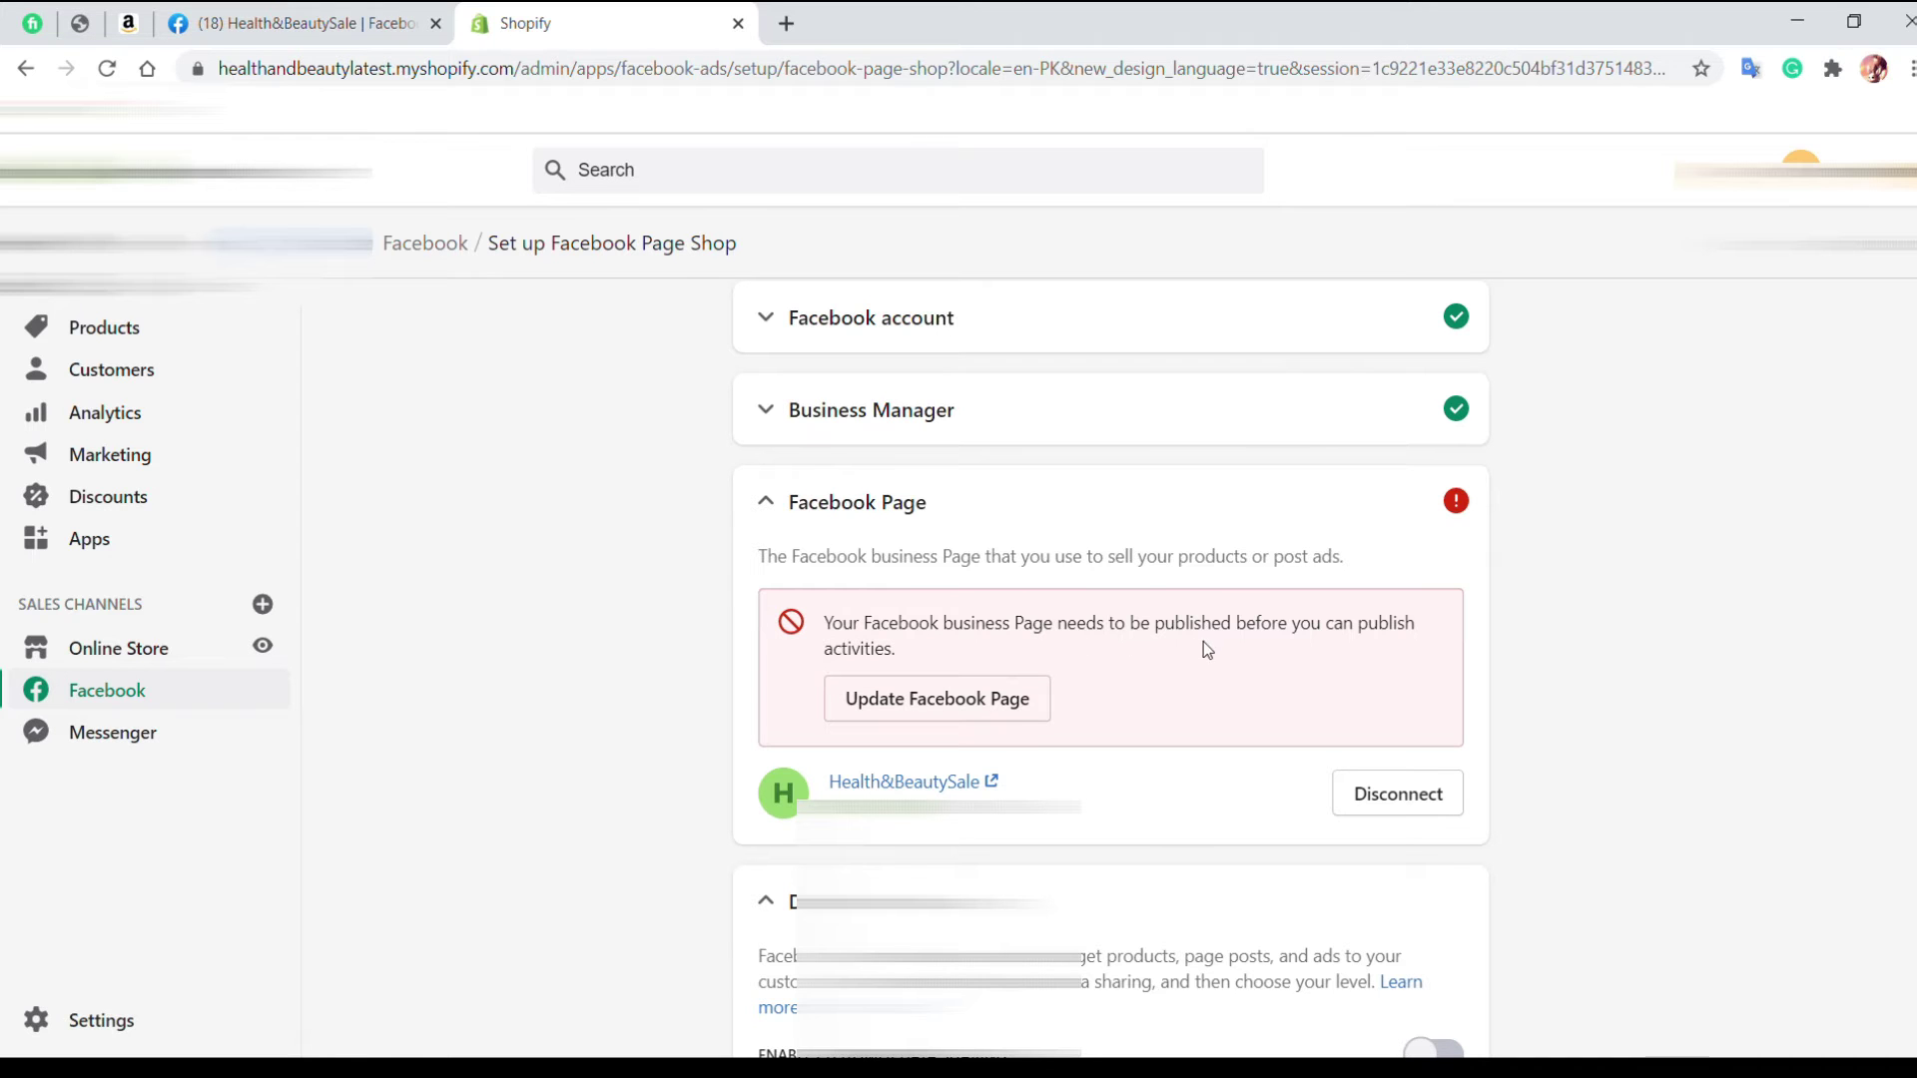
Save the Health&BeautySale Page as published, then return to Shopify's Page Shop setup.
{"action": "left_click", "coordinate": [1028, 681]}
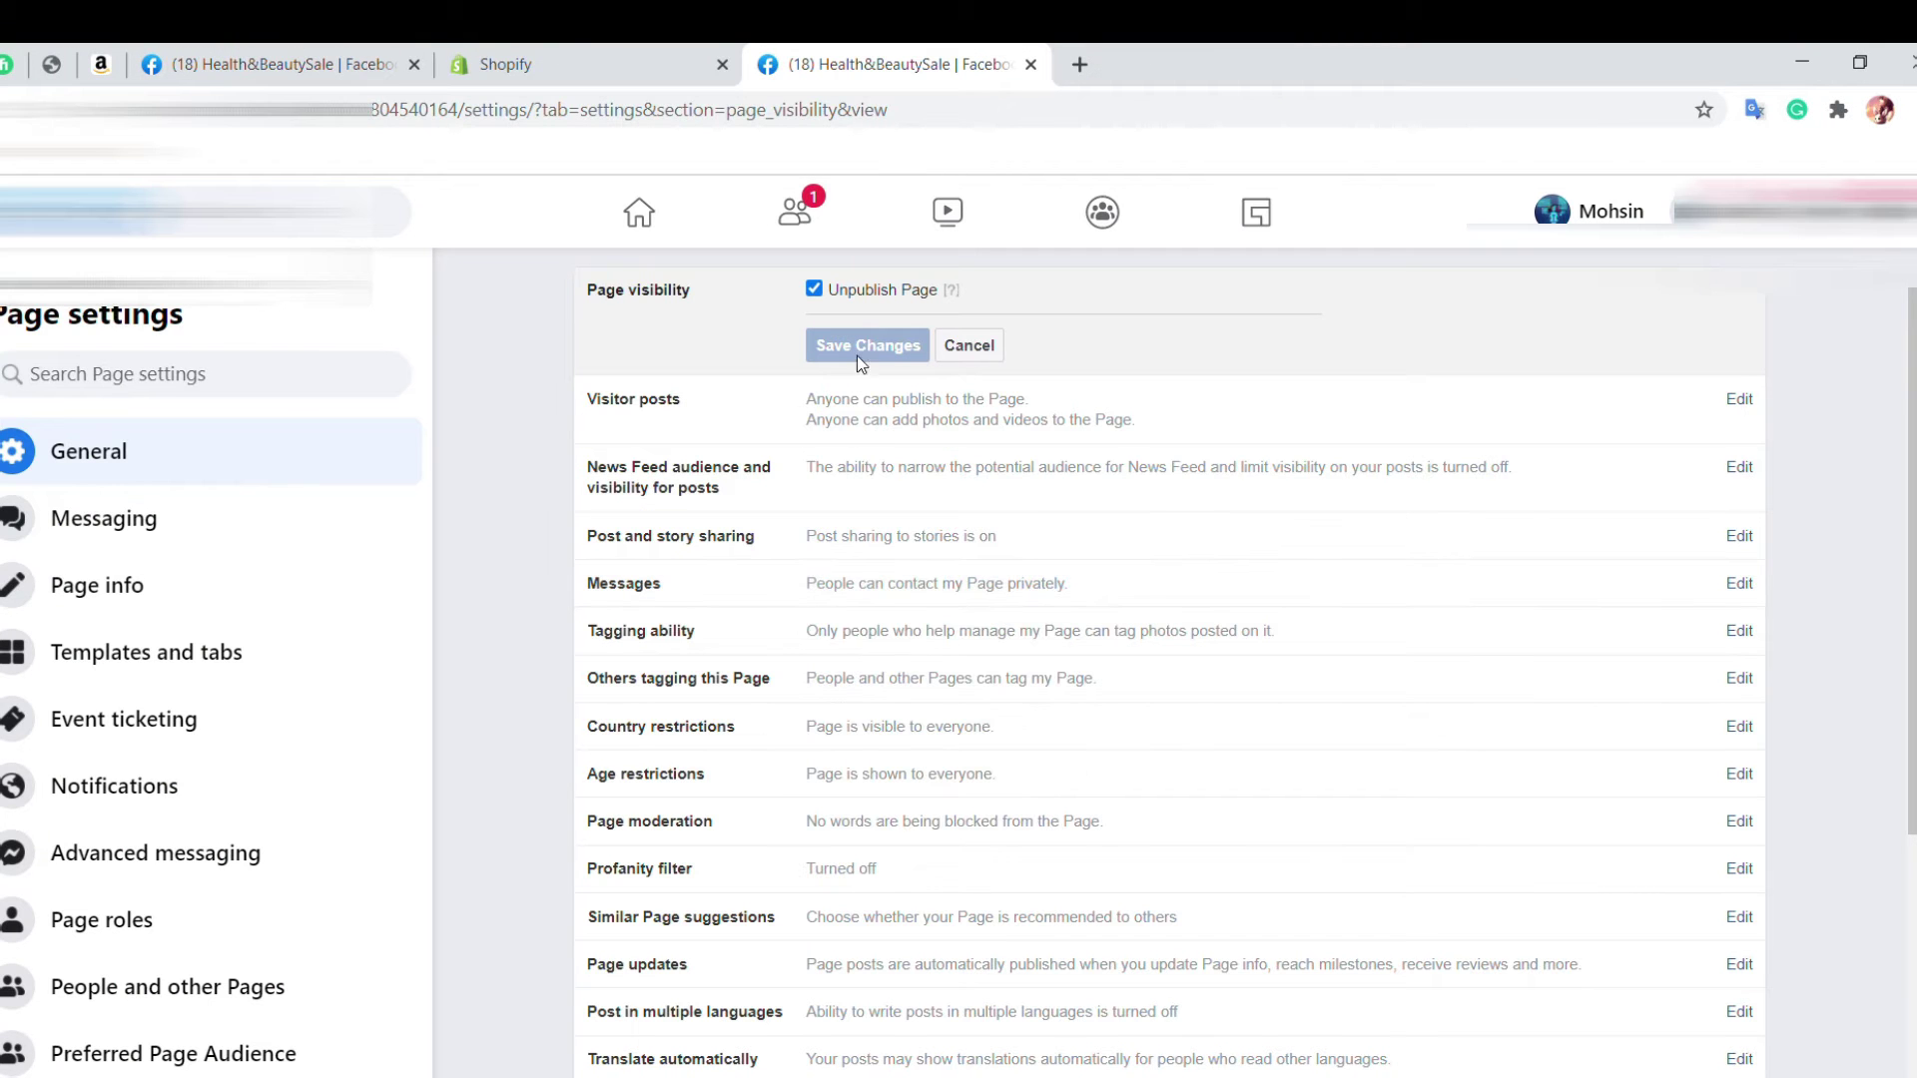
{"action": "left_click", "coordinate": [890, 292]}
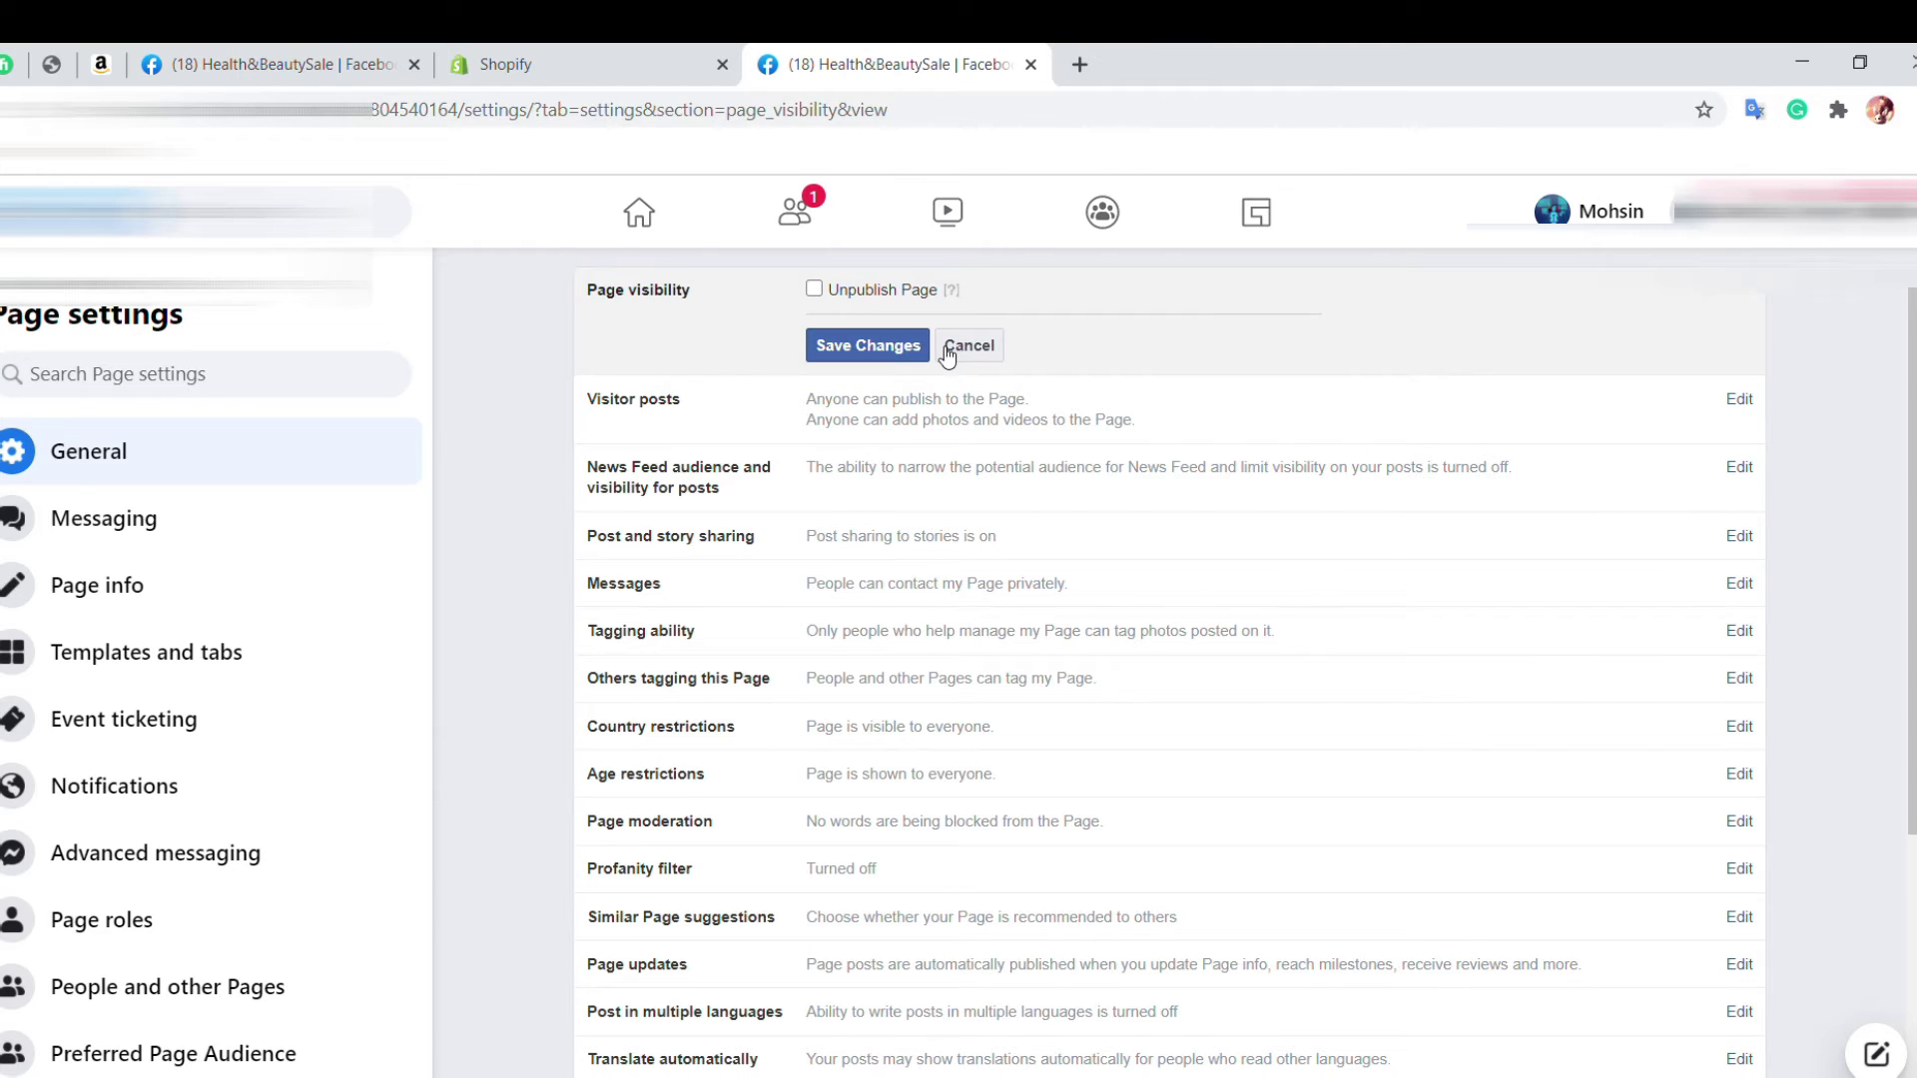
{"action": "left_click", "coordinate": [907, 349]}
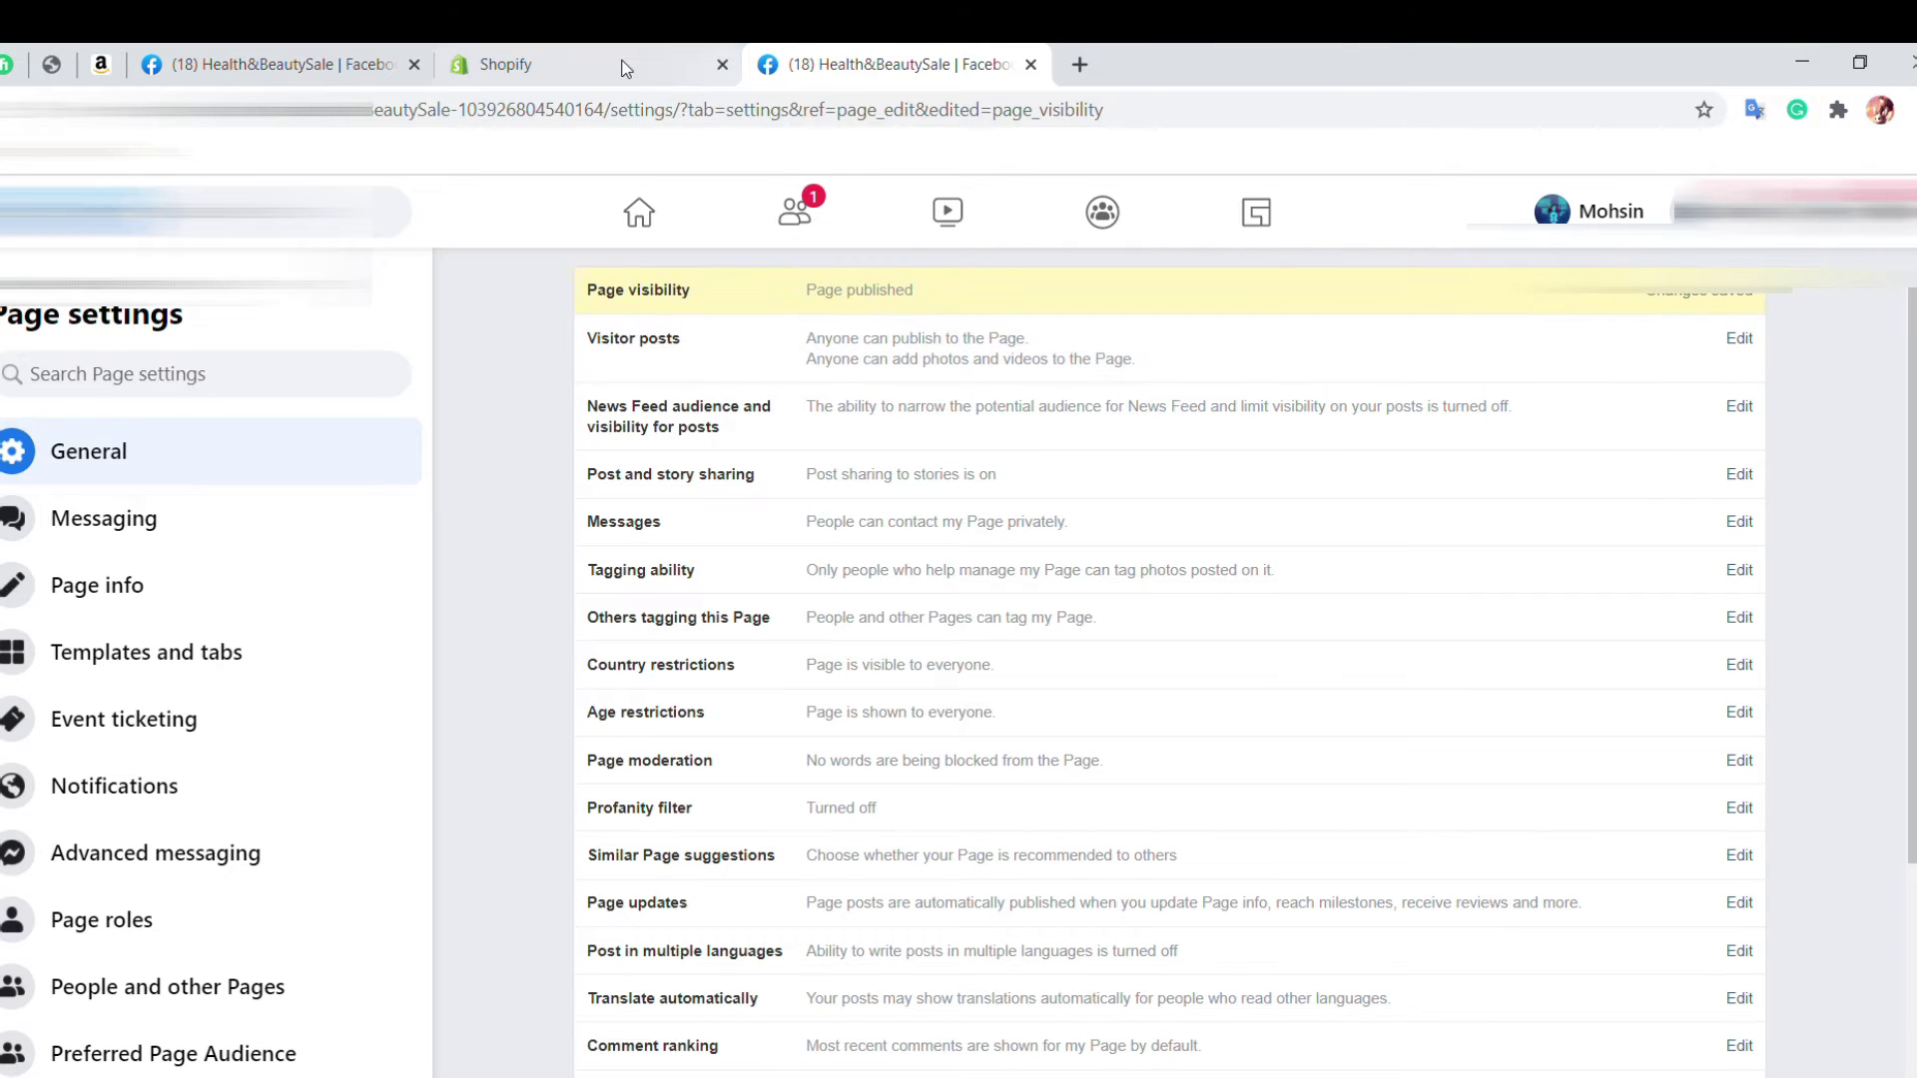
{"action": "left_click", "coordinate": [623, 65]}
{"action": "scroll", "coordinate": [1247, 611], "scroll_direction": "down", "scroll_amount": 2}
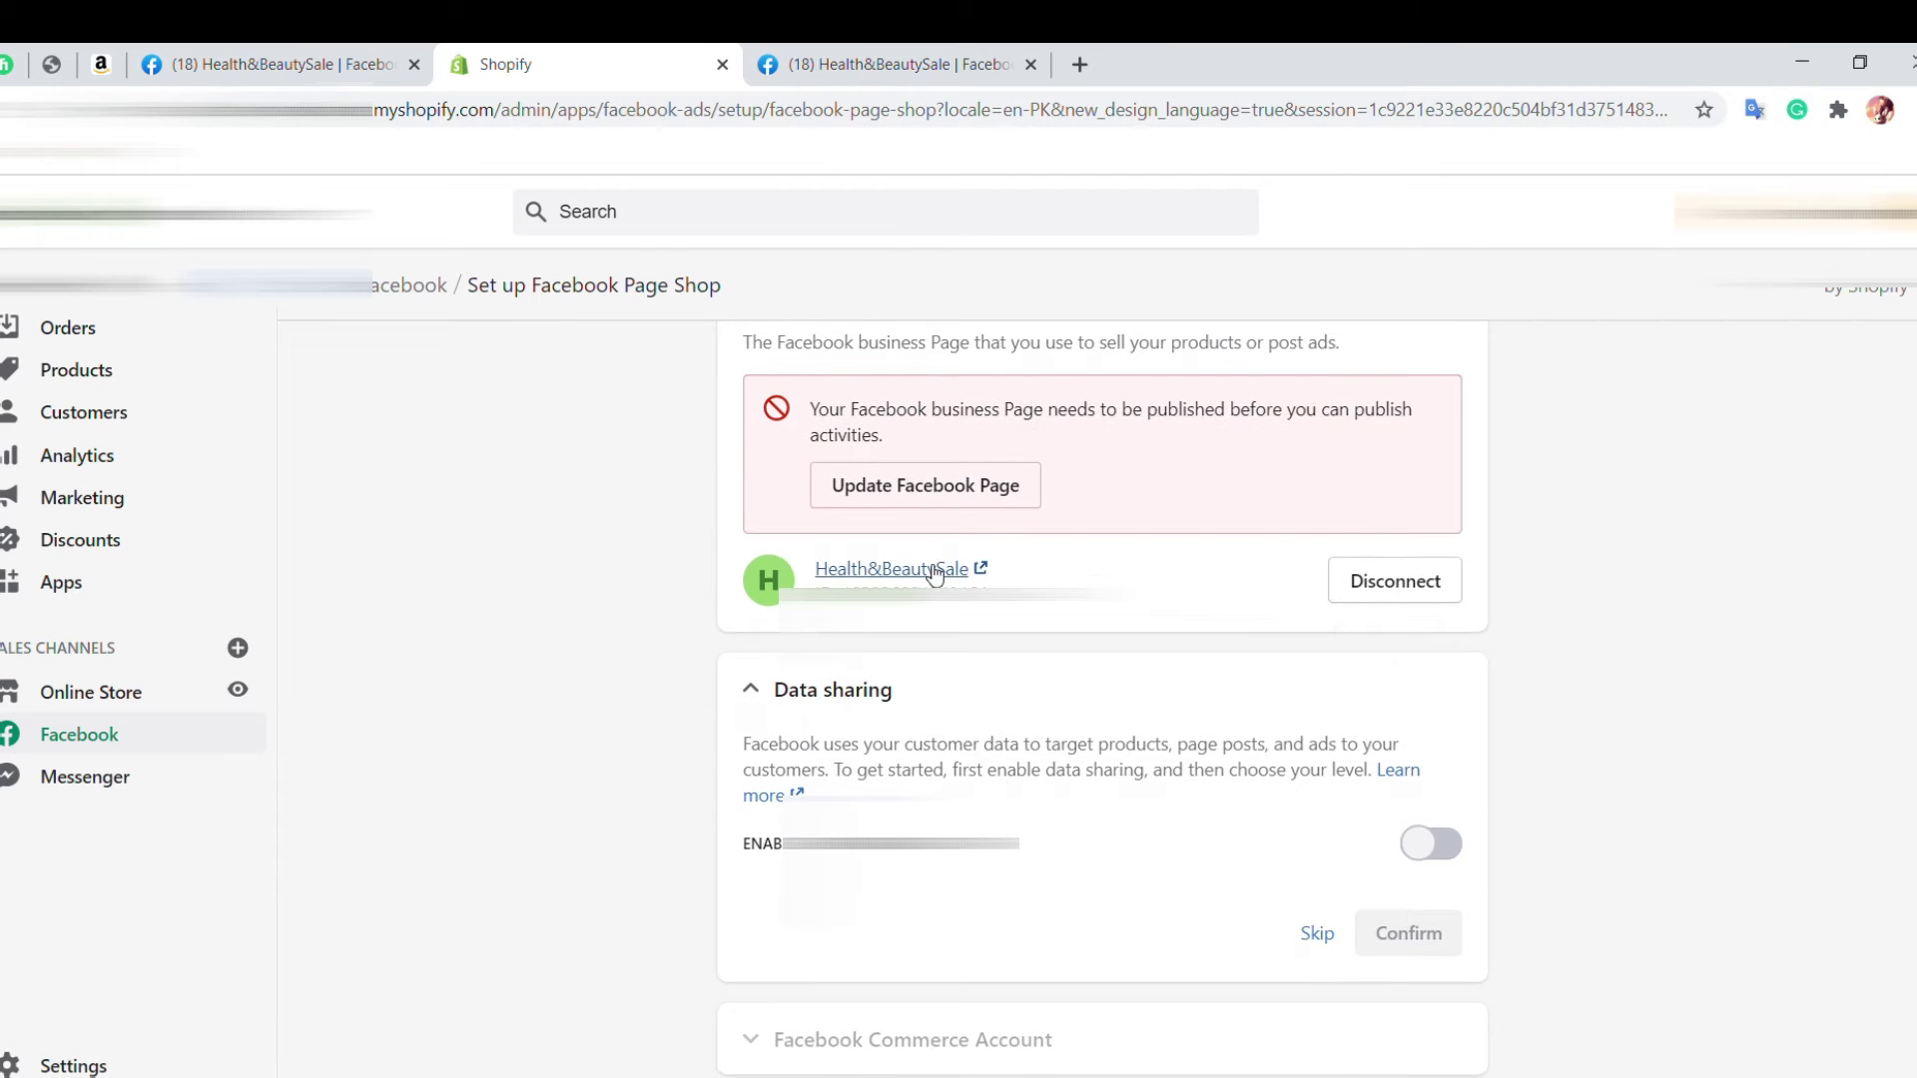
{"action": "scroll", "coordinate": [1247, 612], "scroll_direction": "down", "scroll_amount": 1}
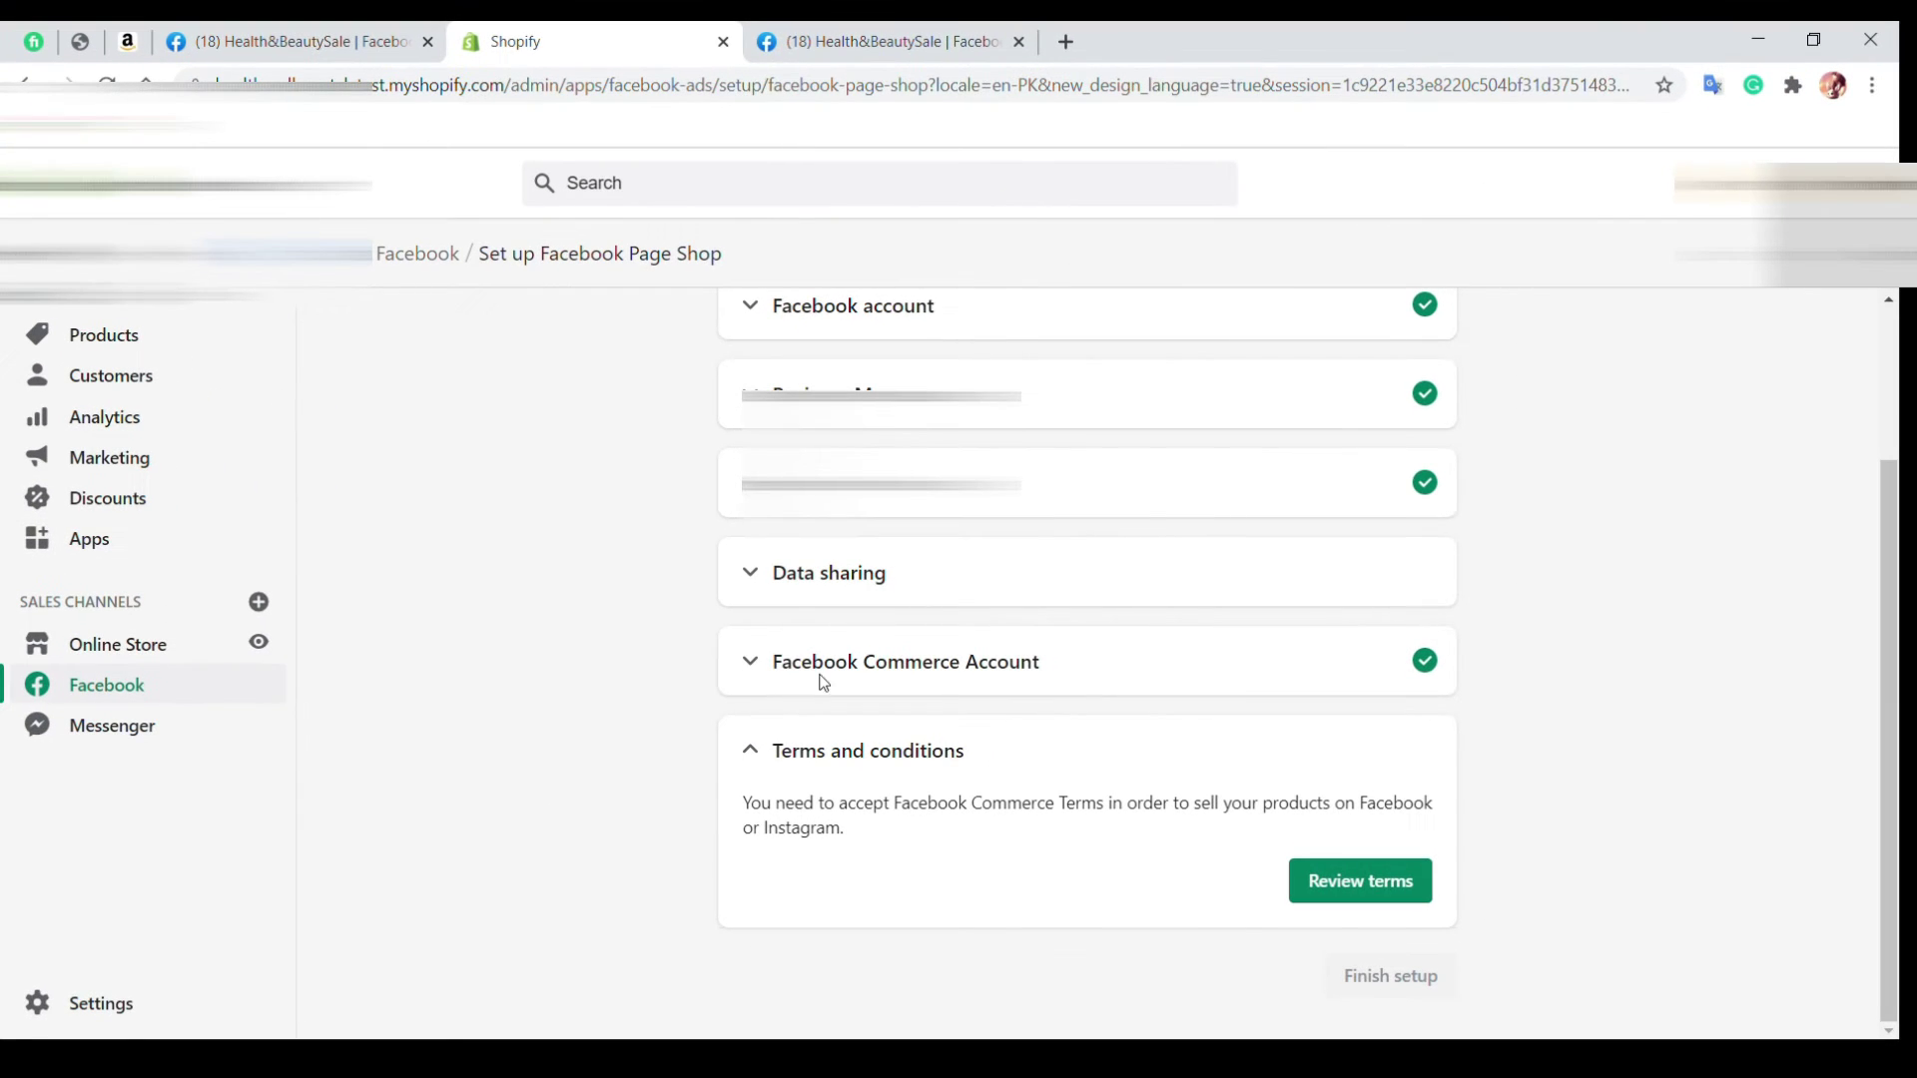
Accept the Facebook Commerce Account terms and finish the Facebook Page Shop setup.
{"action": "left_click", "coordinate": [755, 674]}
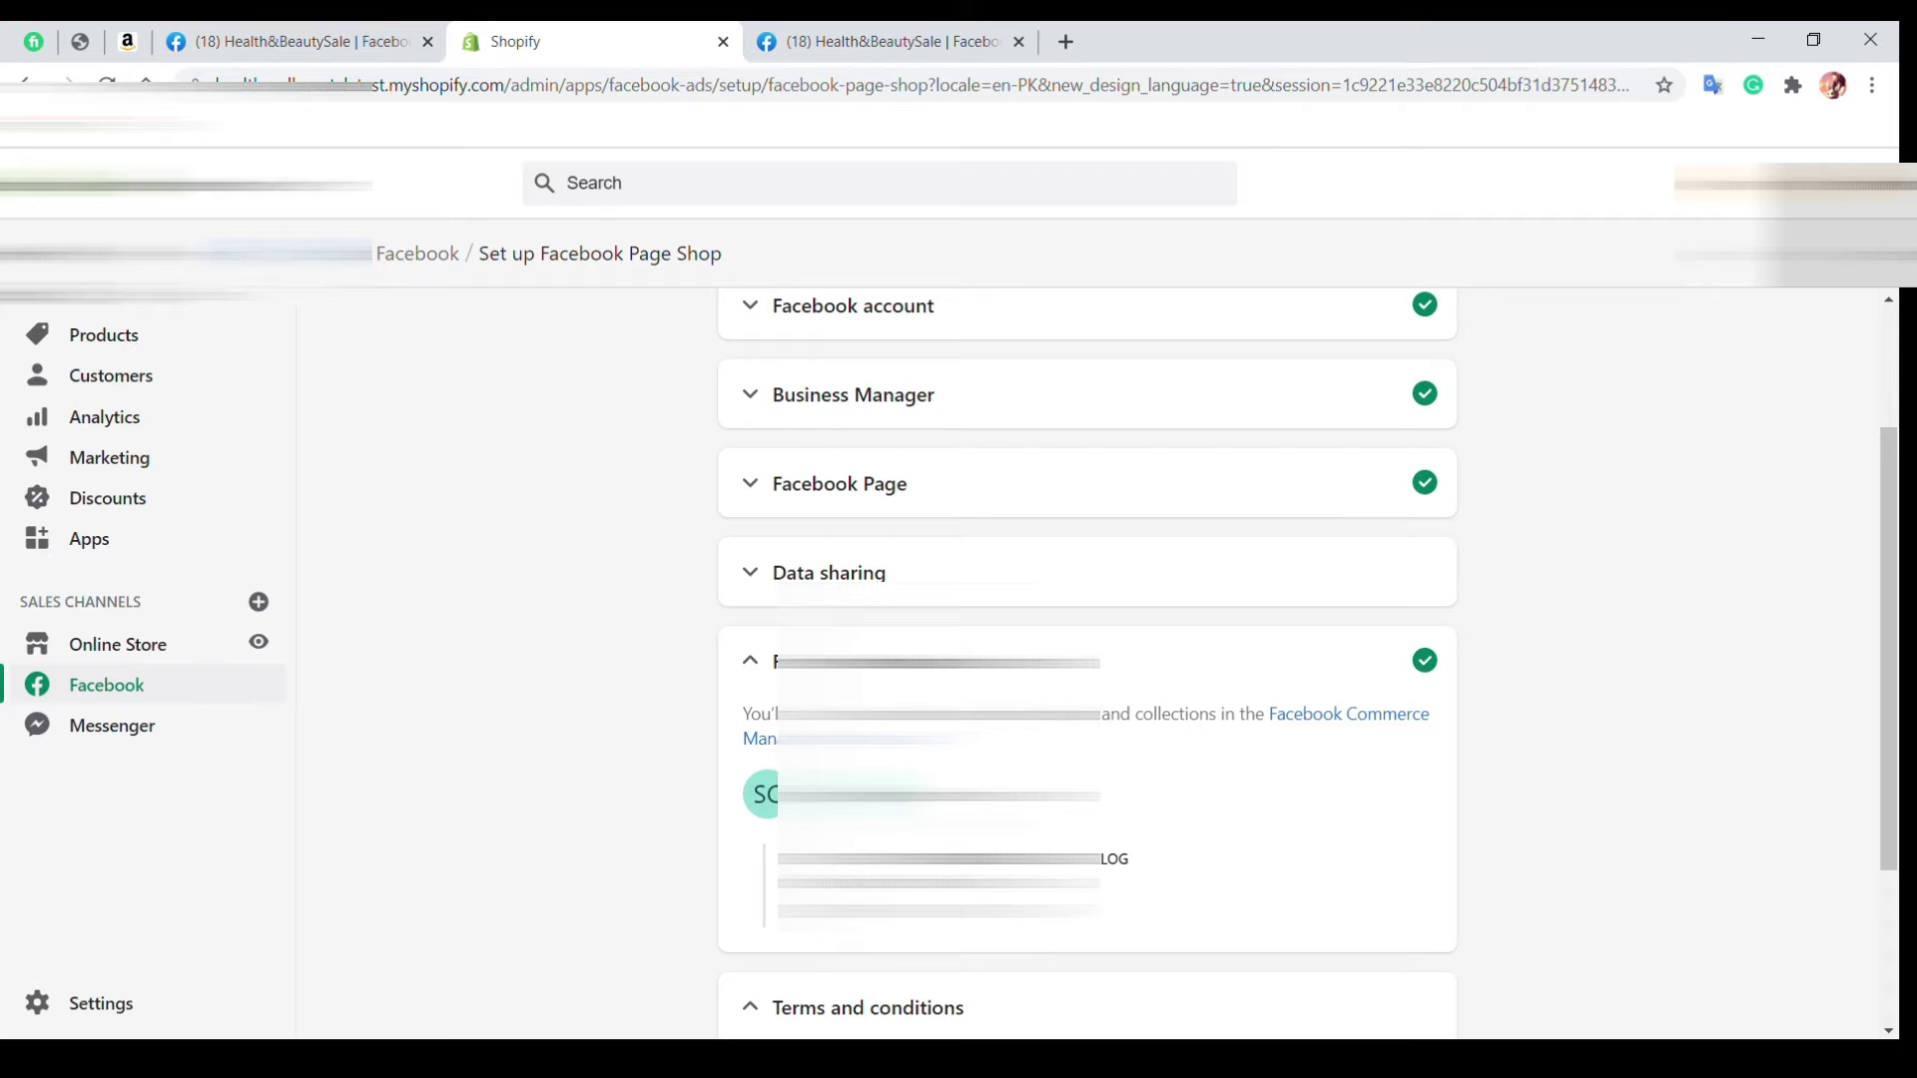
{"action": "scroll", "coordinate": [1161, 889], "scroll_direction": "down", "scroll_amount": 2}
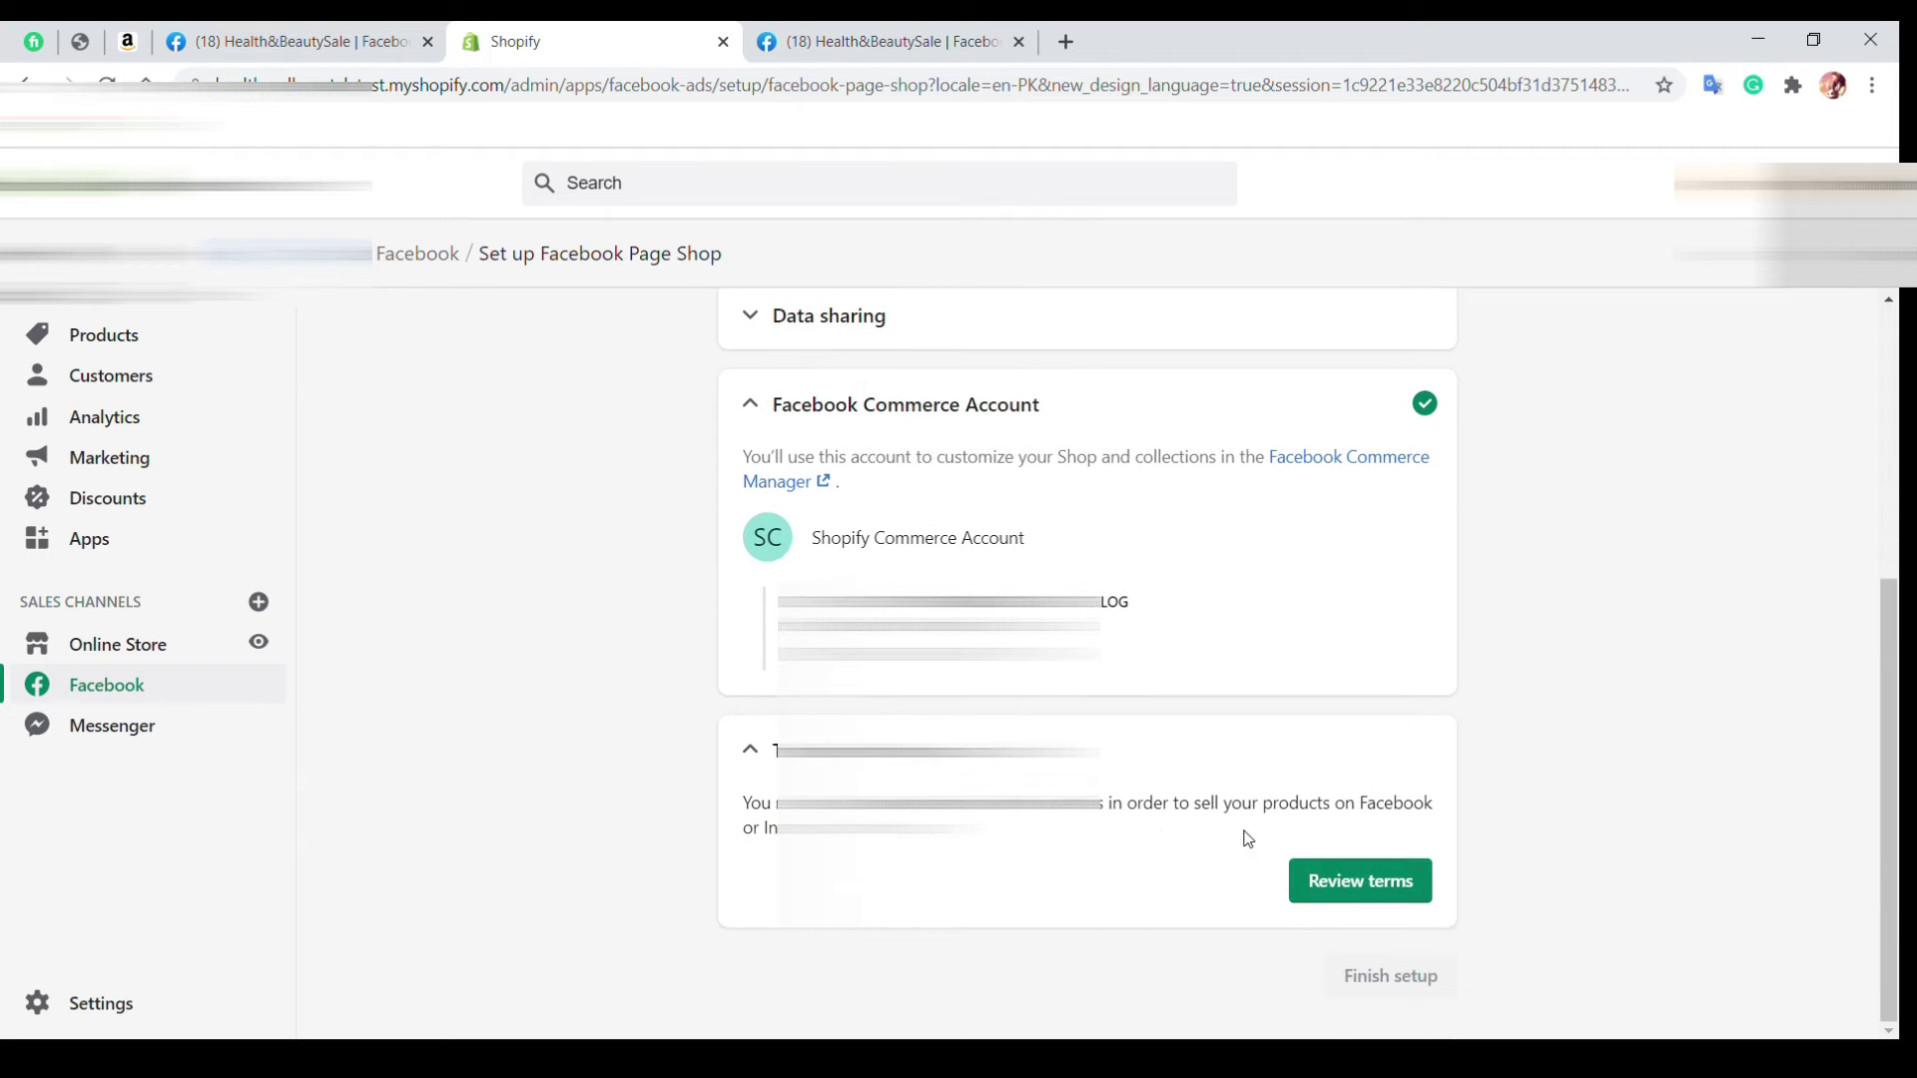
{"action": "left_click", "coordinate": [1405, 894]}
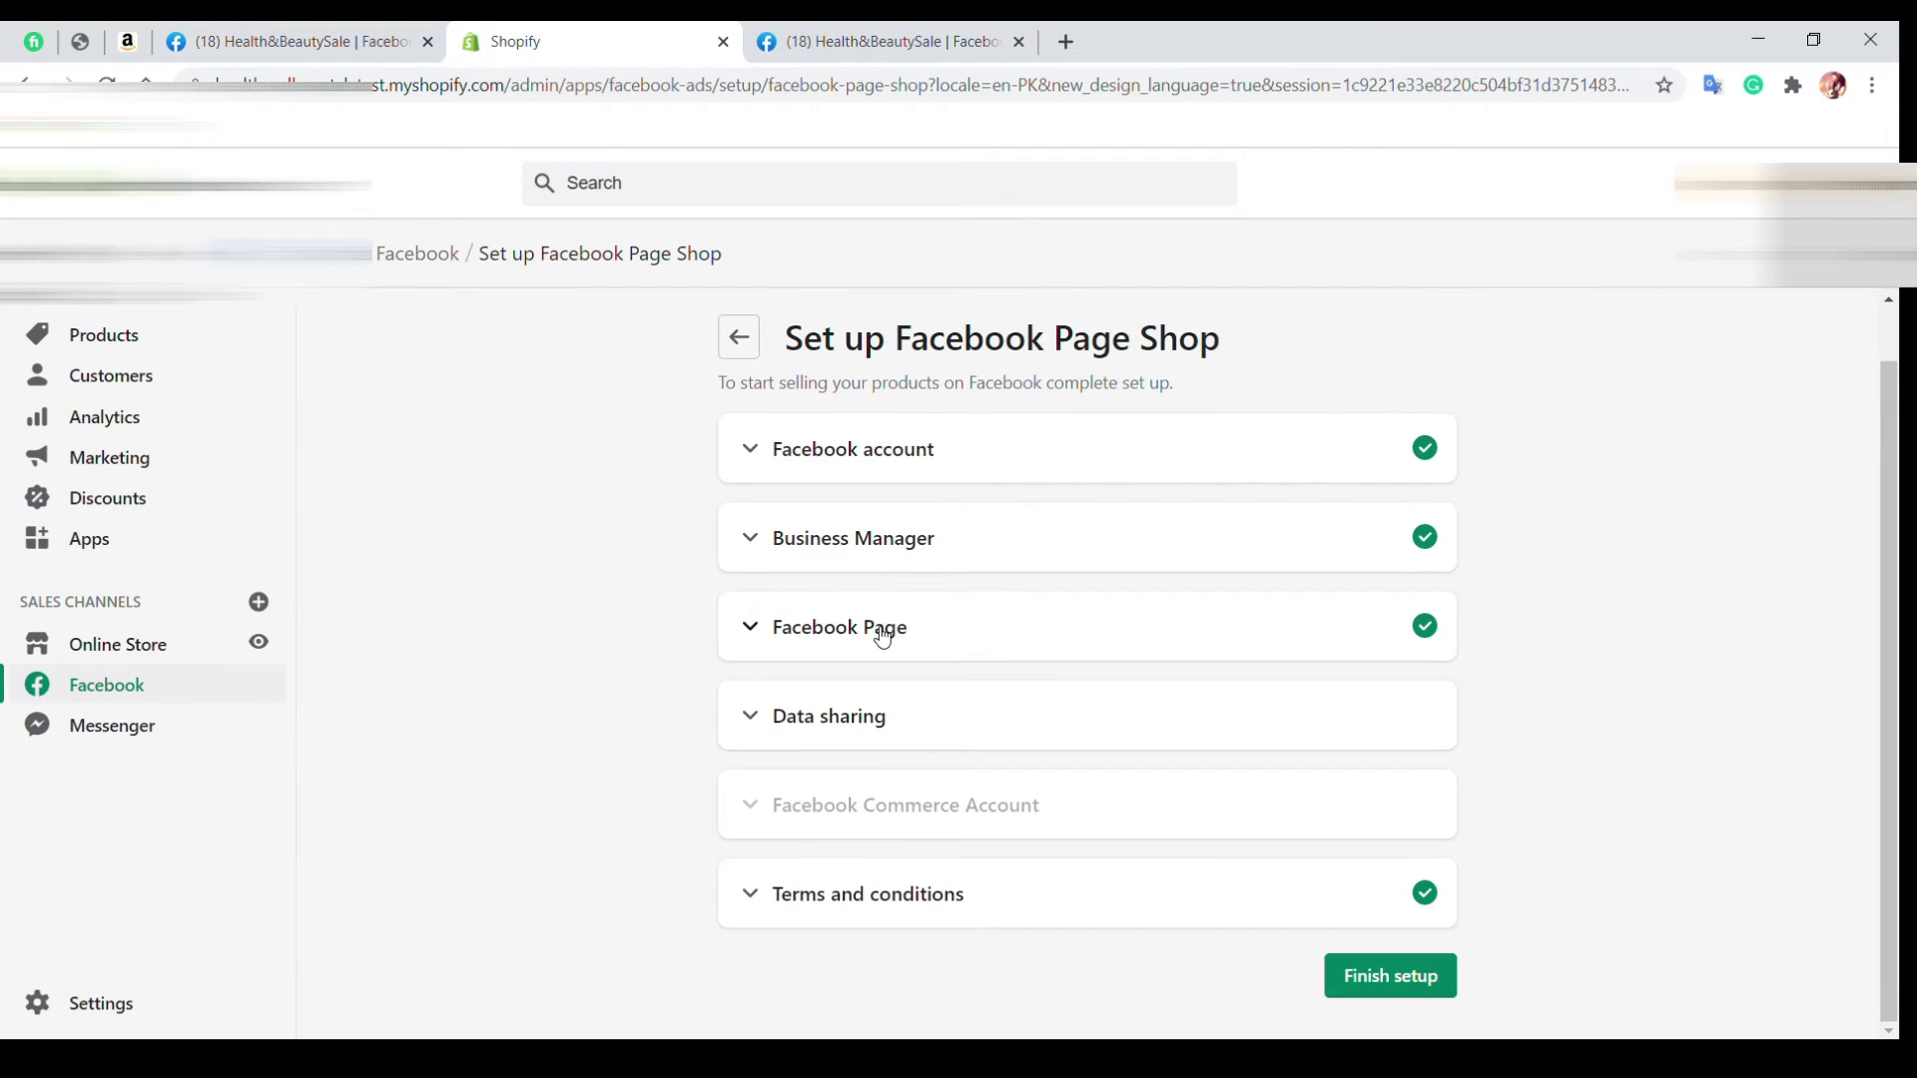
{"action": "scroll", "coordinate": [899, 735], "scroll_direction": "down", "scroll_amount": 2}
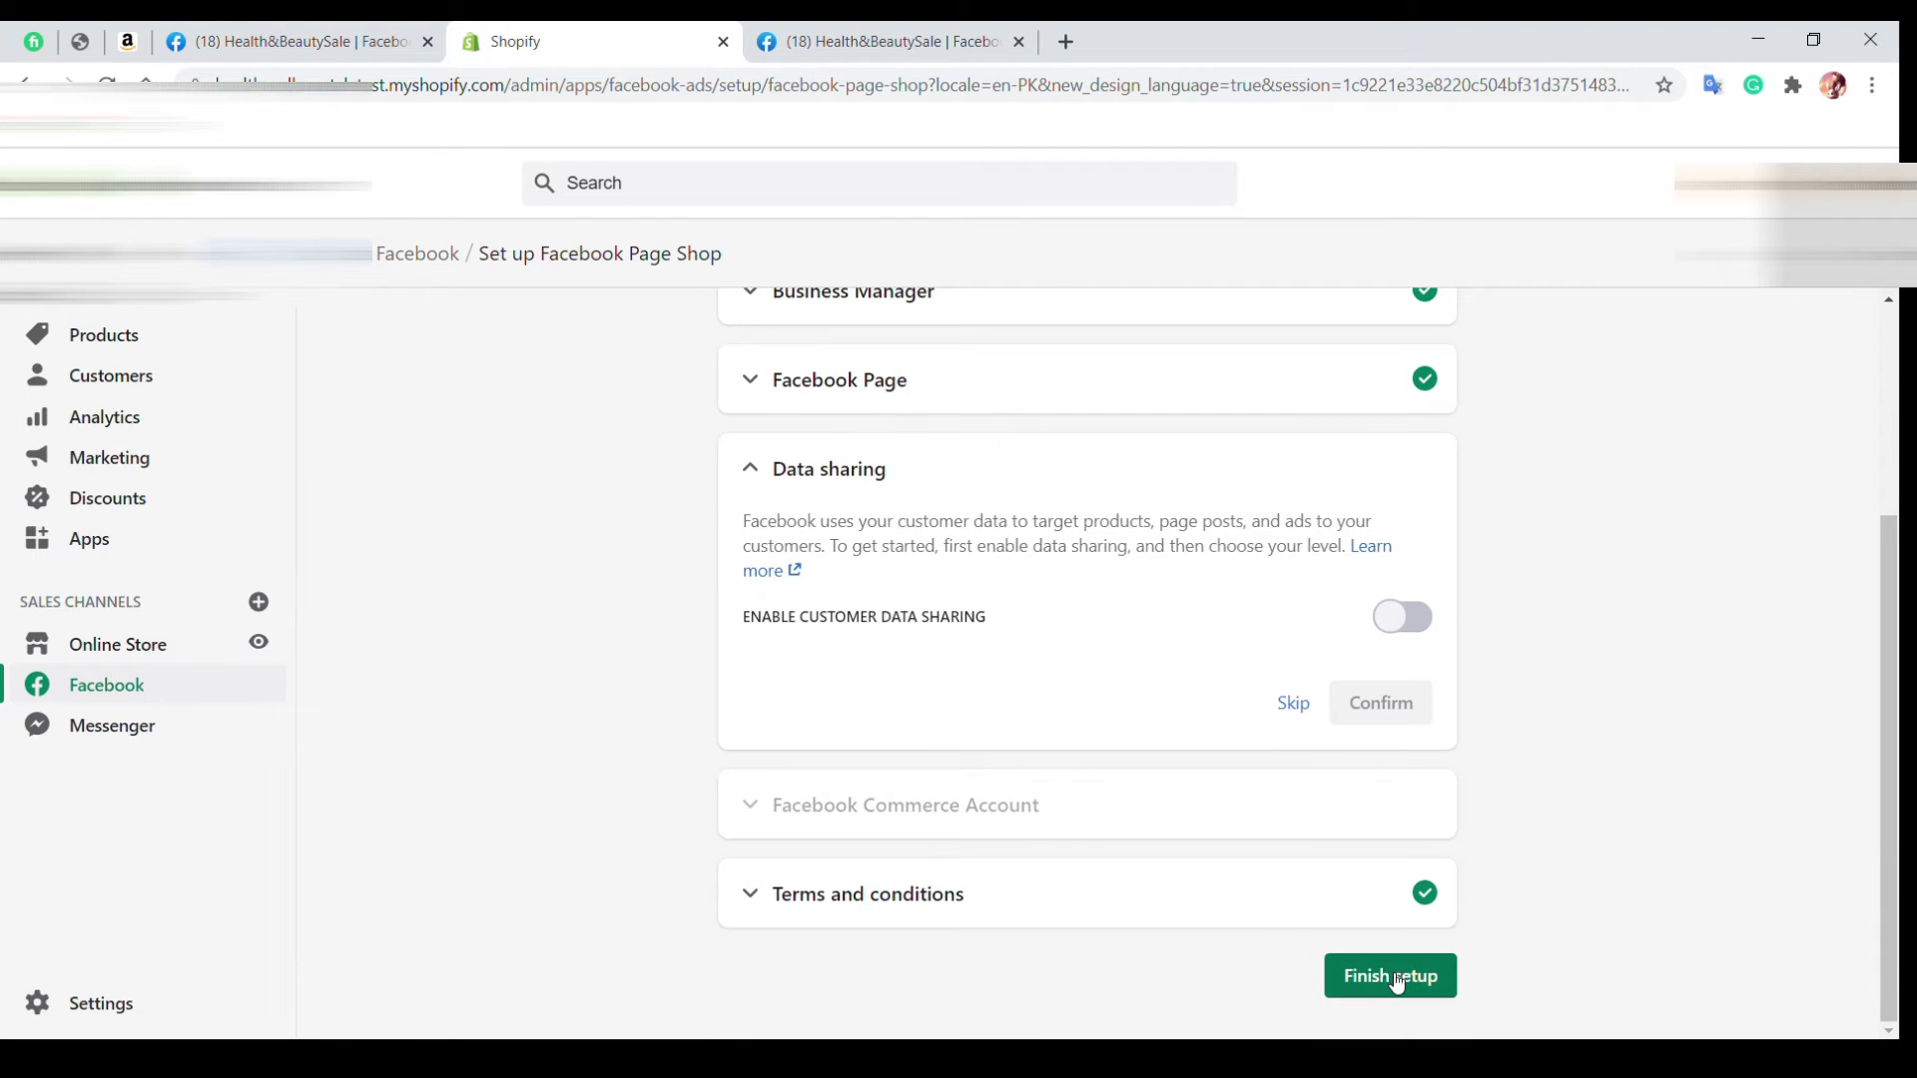
{"action": "left_click", "coordinate": [1392, 976]}
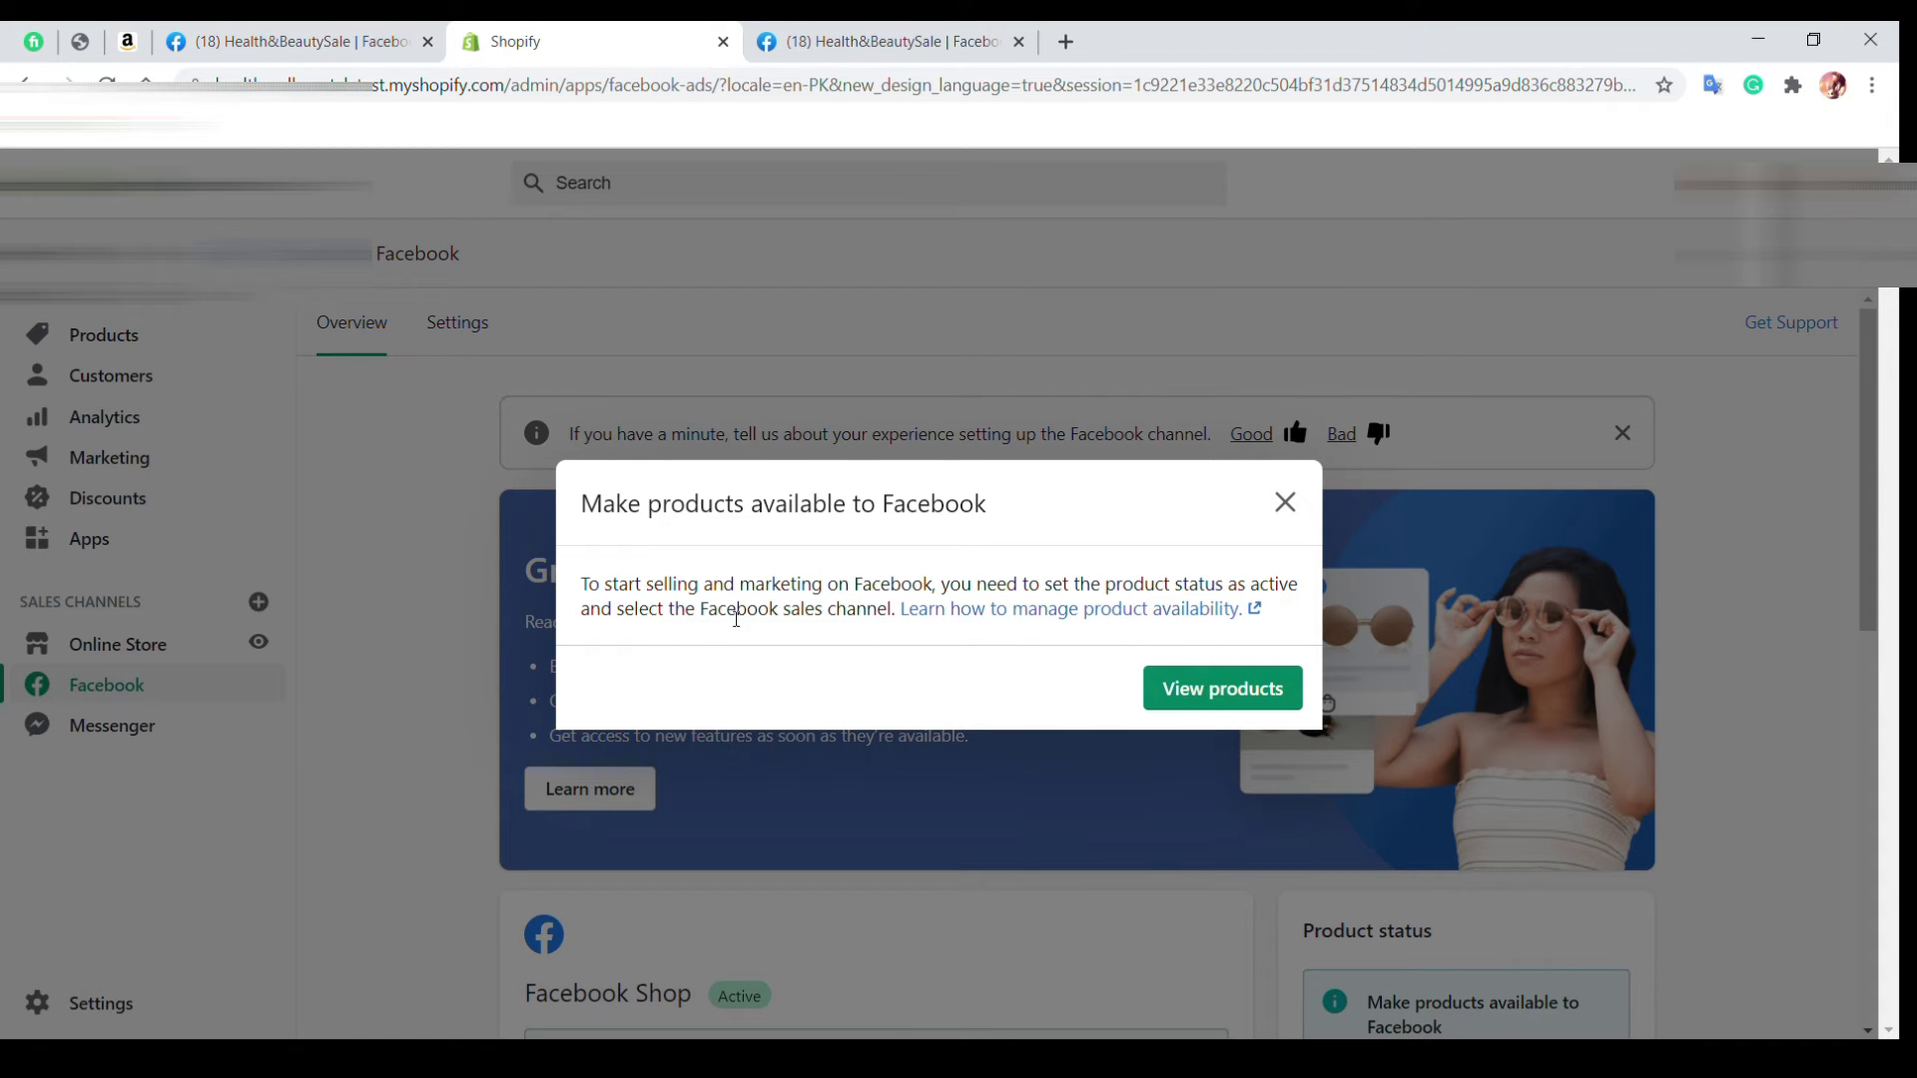
Filter the product list to products unavailable on Facebook.
{"action": "left_click", "coordinate": [1237, 689]}
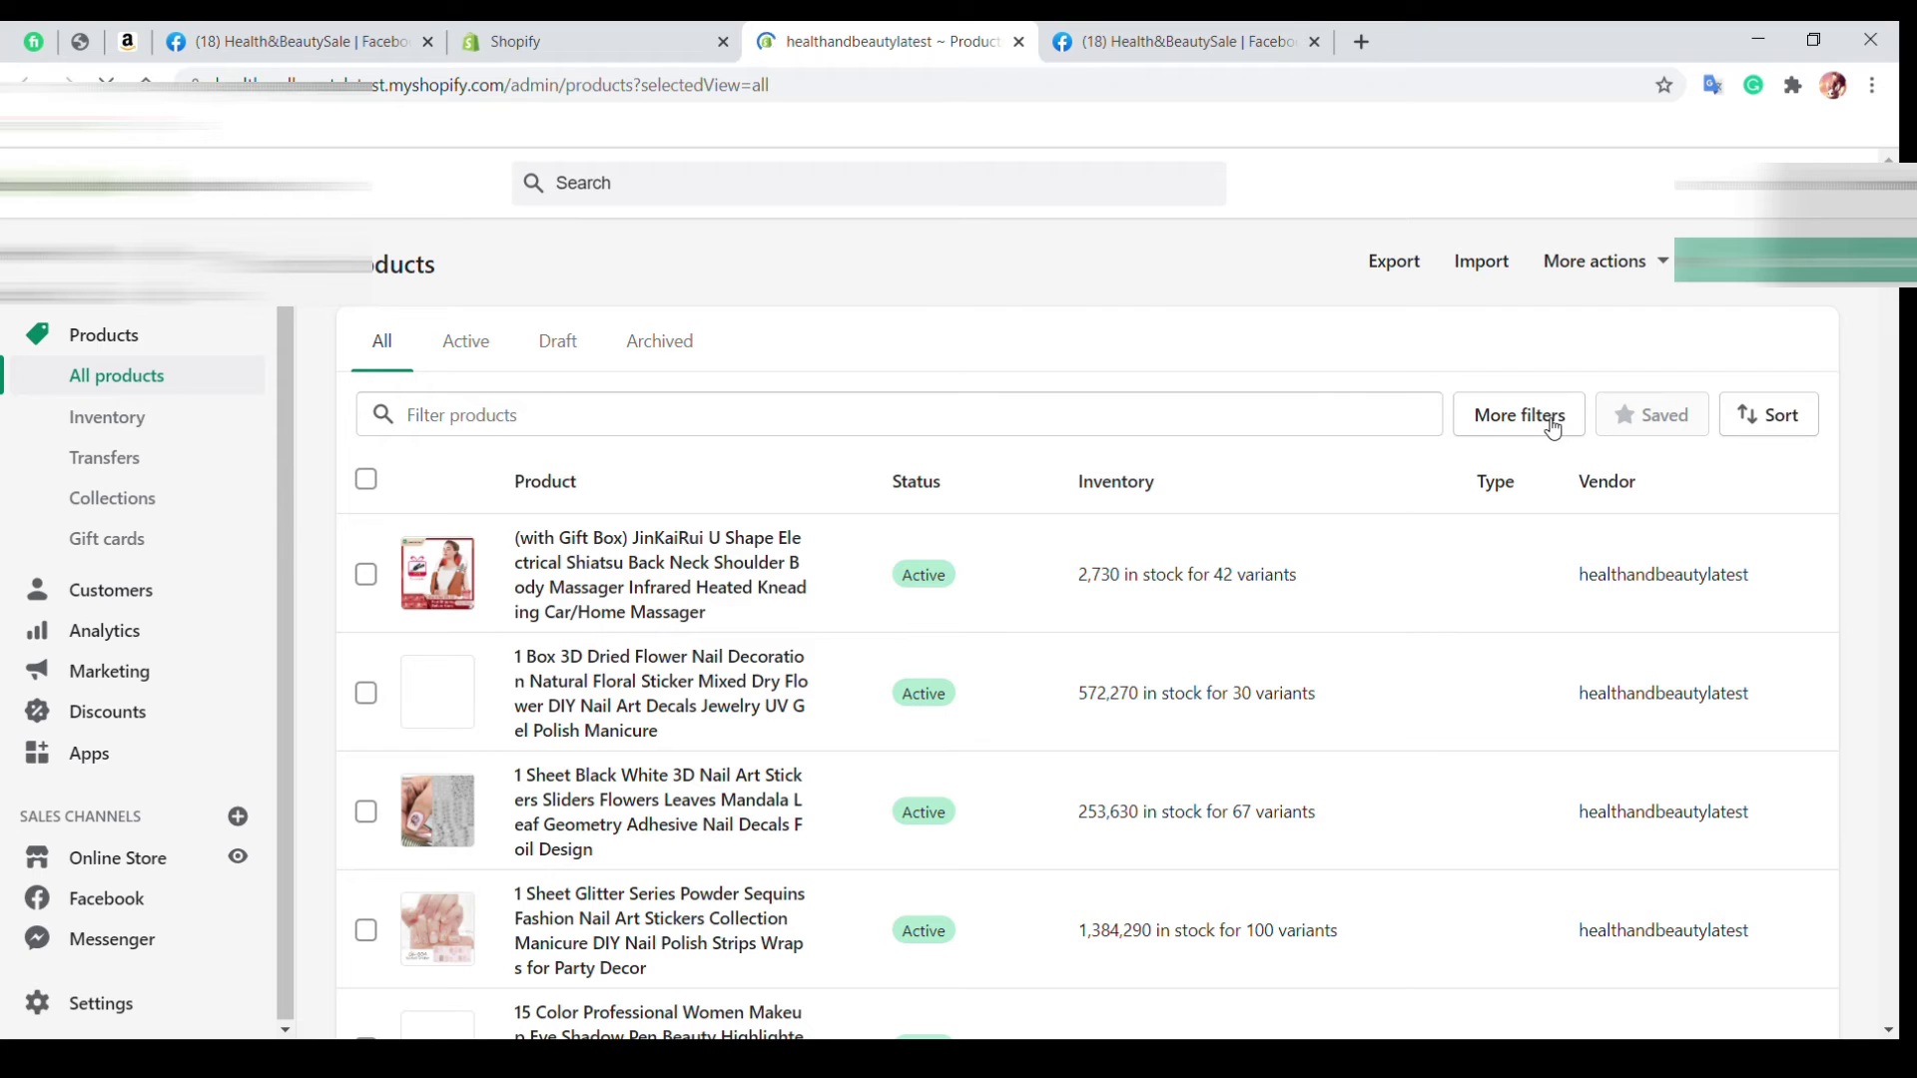
{"action": "left_click", "coordinate": [1551, 425]}
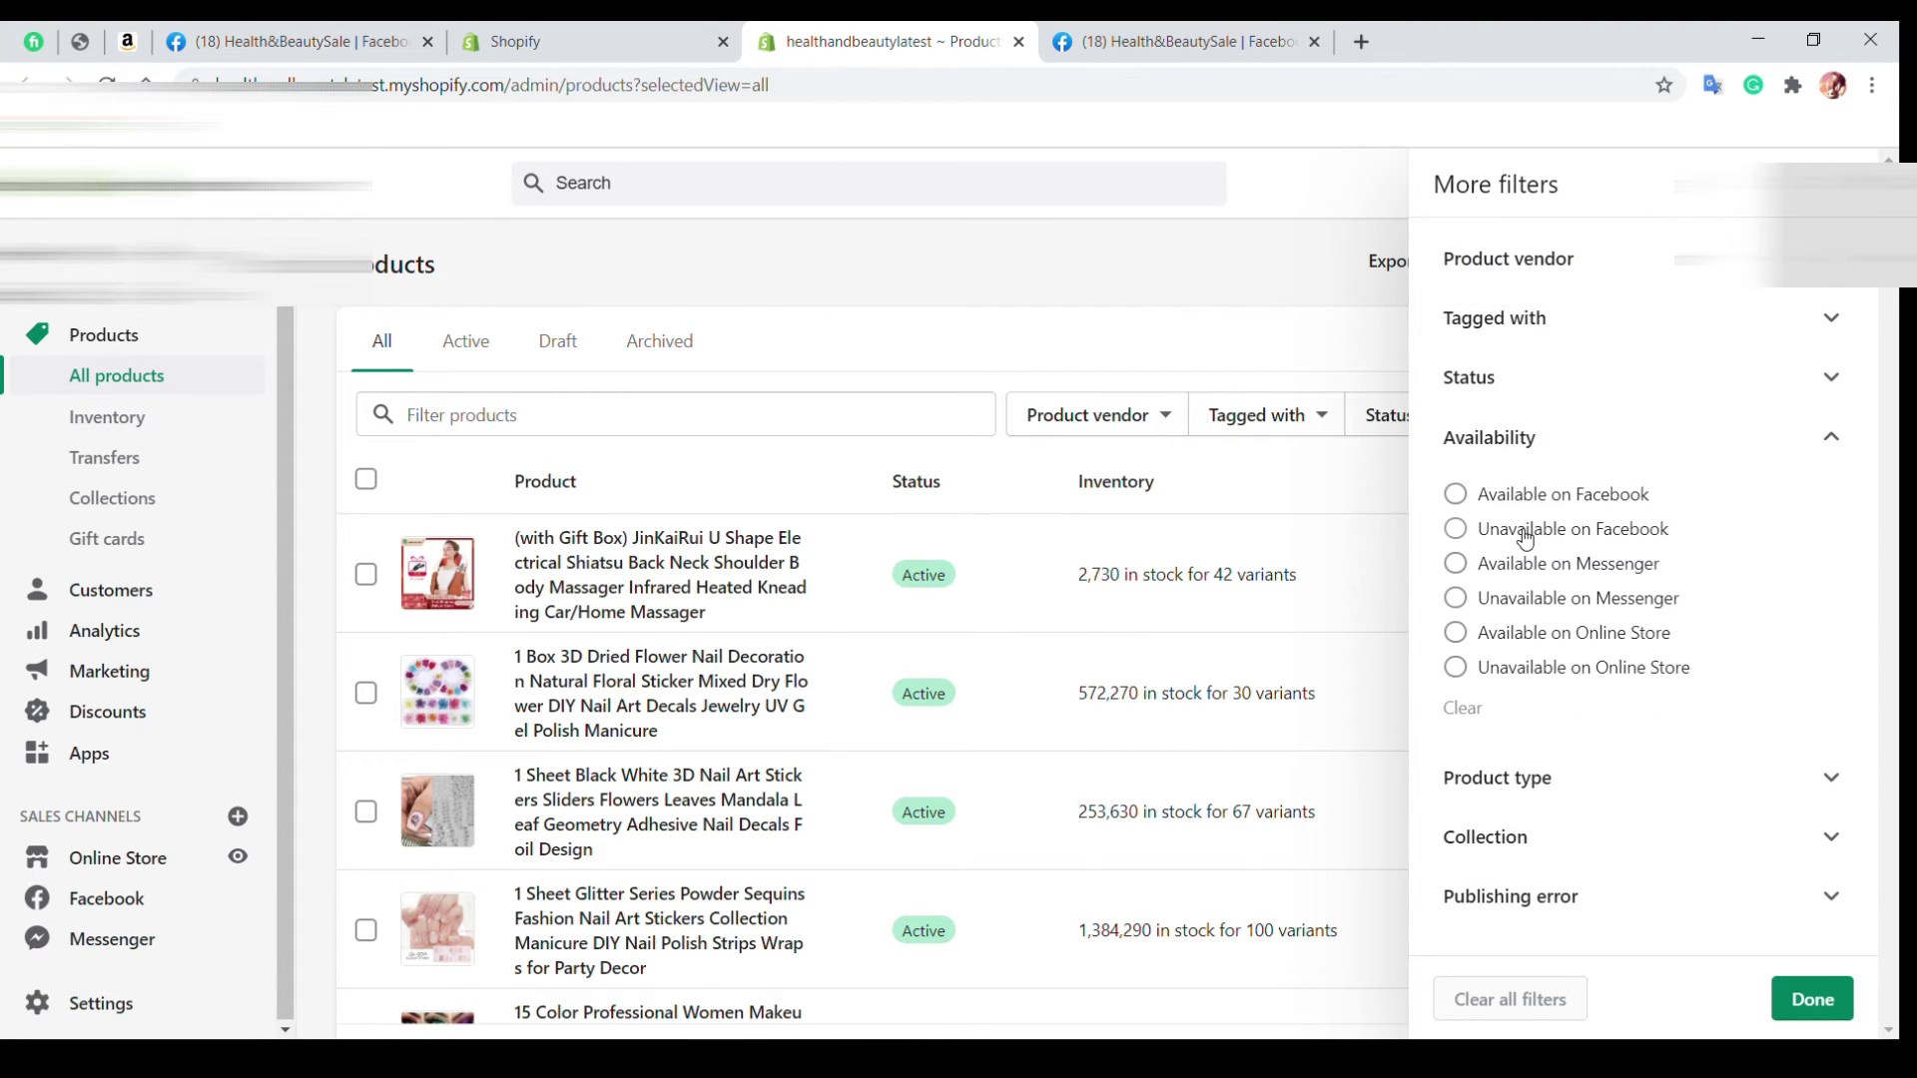
{"action": "left_click", "coordinate": [1524, 535]}
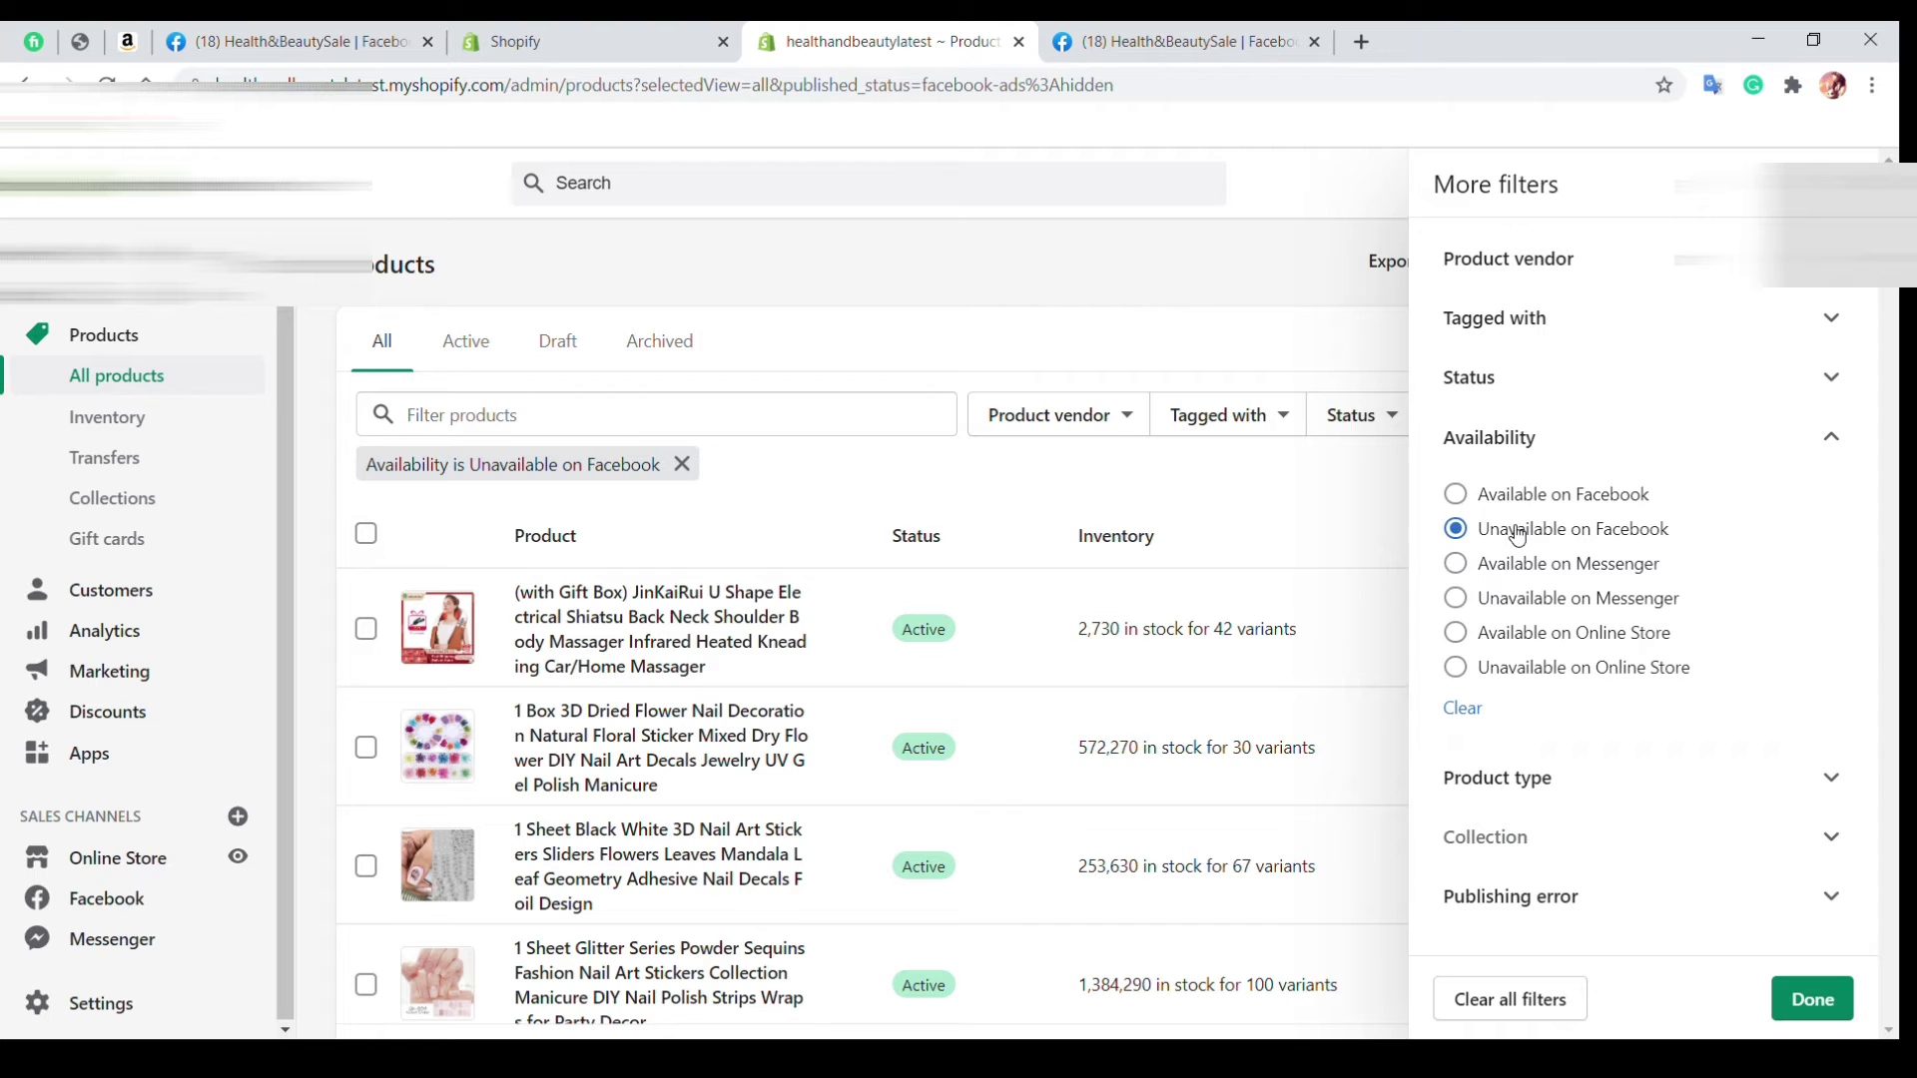
{"action": "left_click", "coordinate": [1507, 495]}
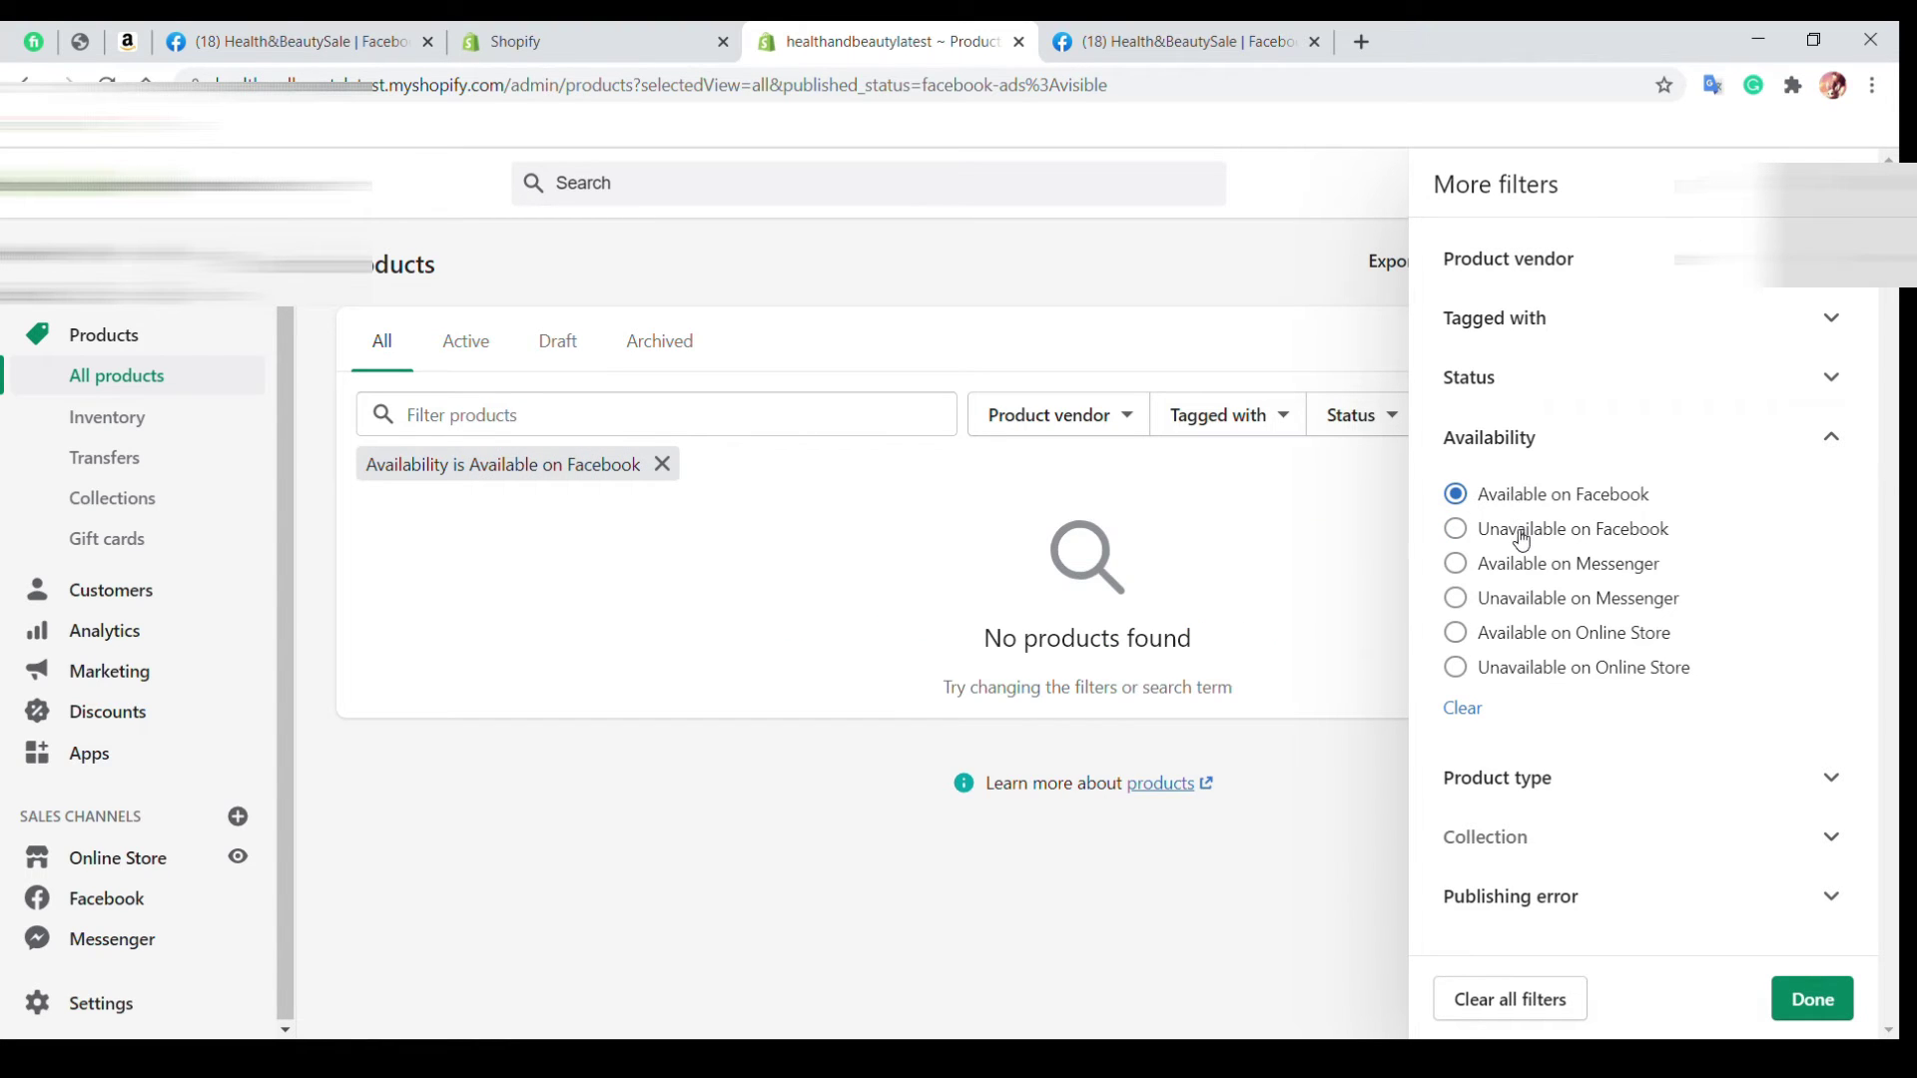
{"action": "left_click", "coordinate": [1521, 538]}
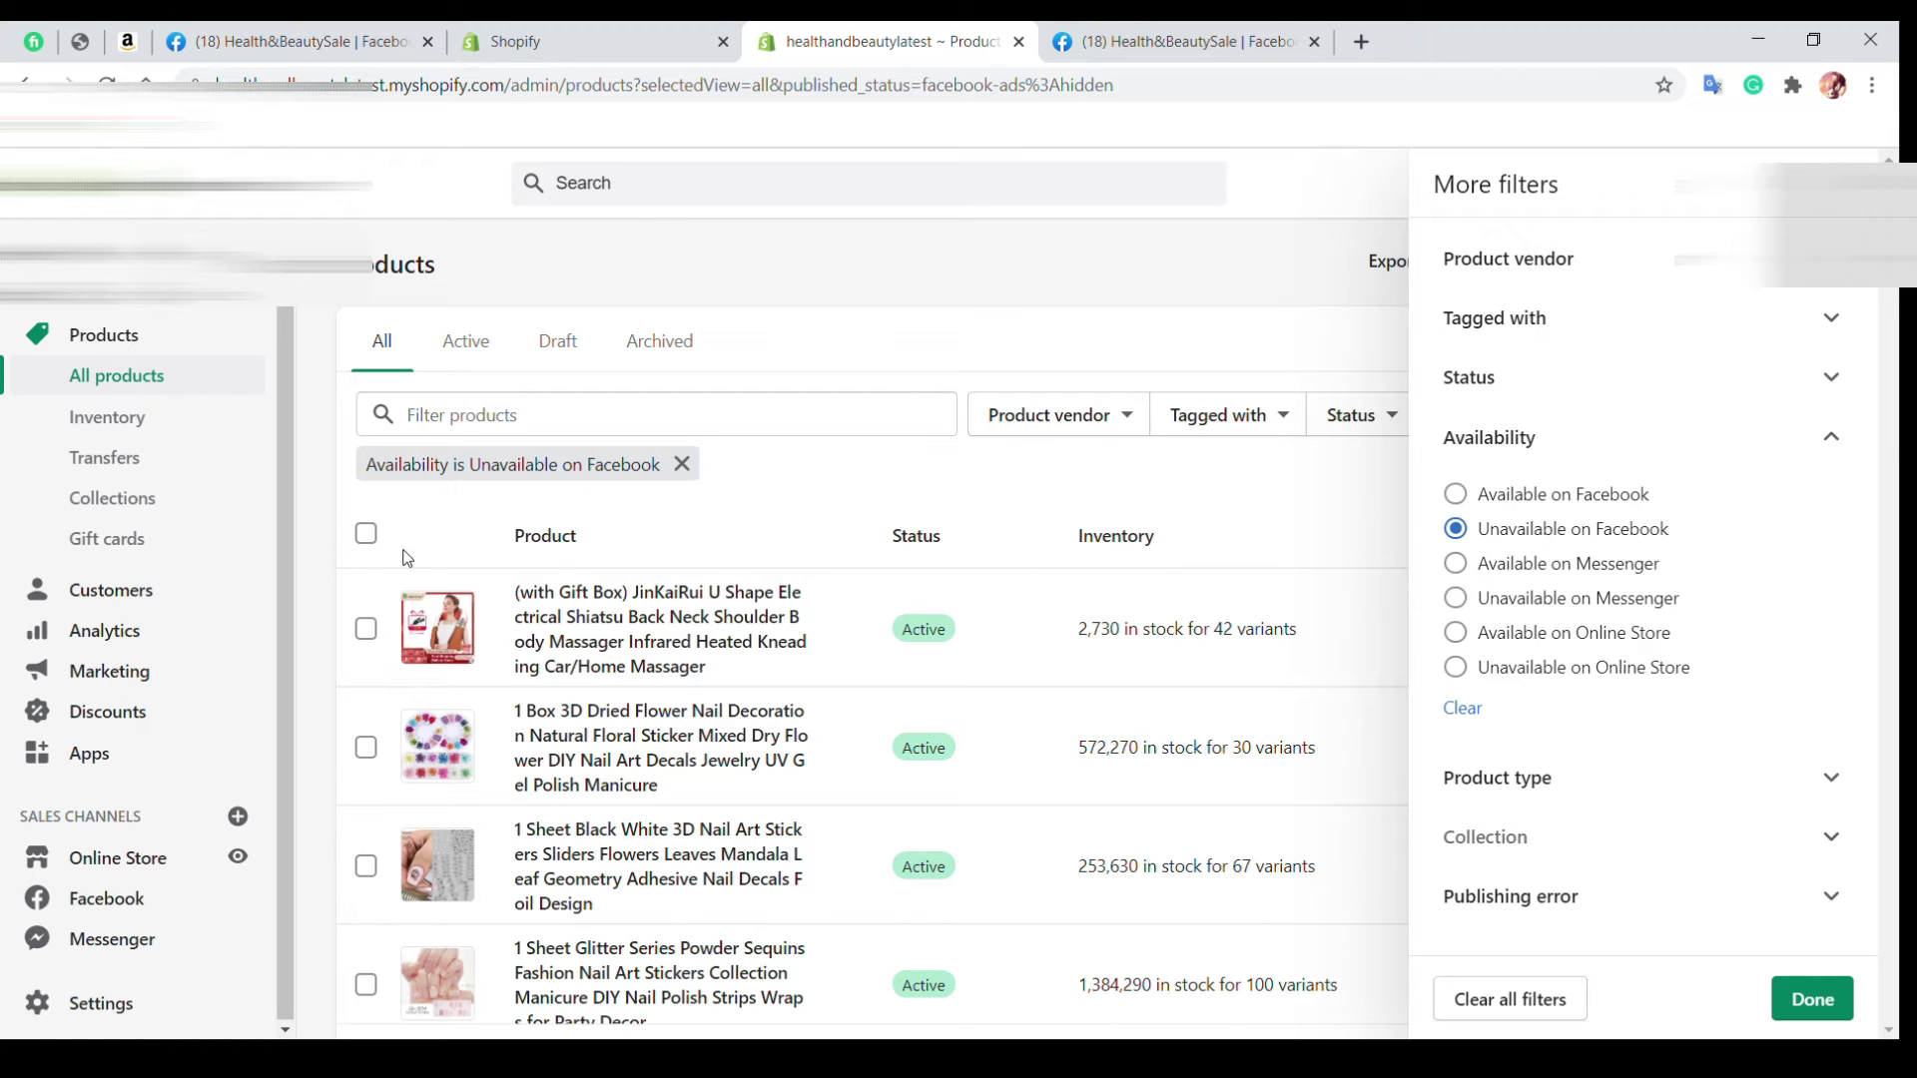
{"action": "left_click", "coordinate": [360, 539]}
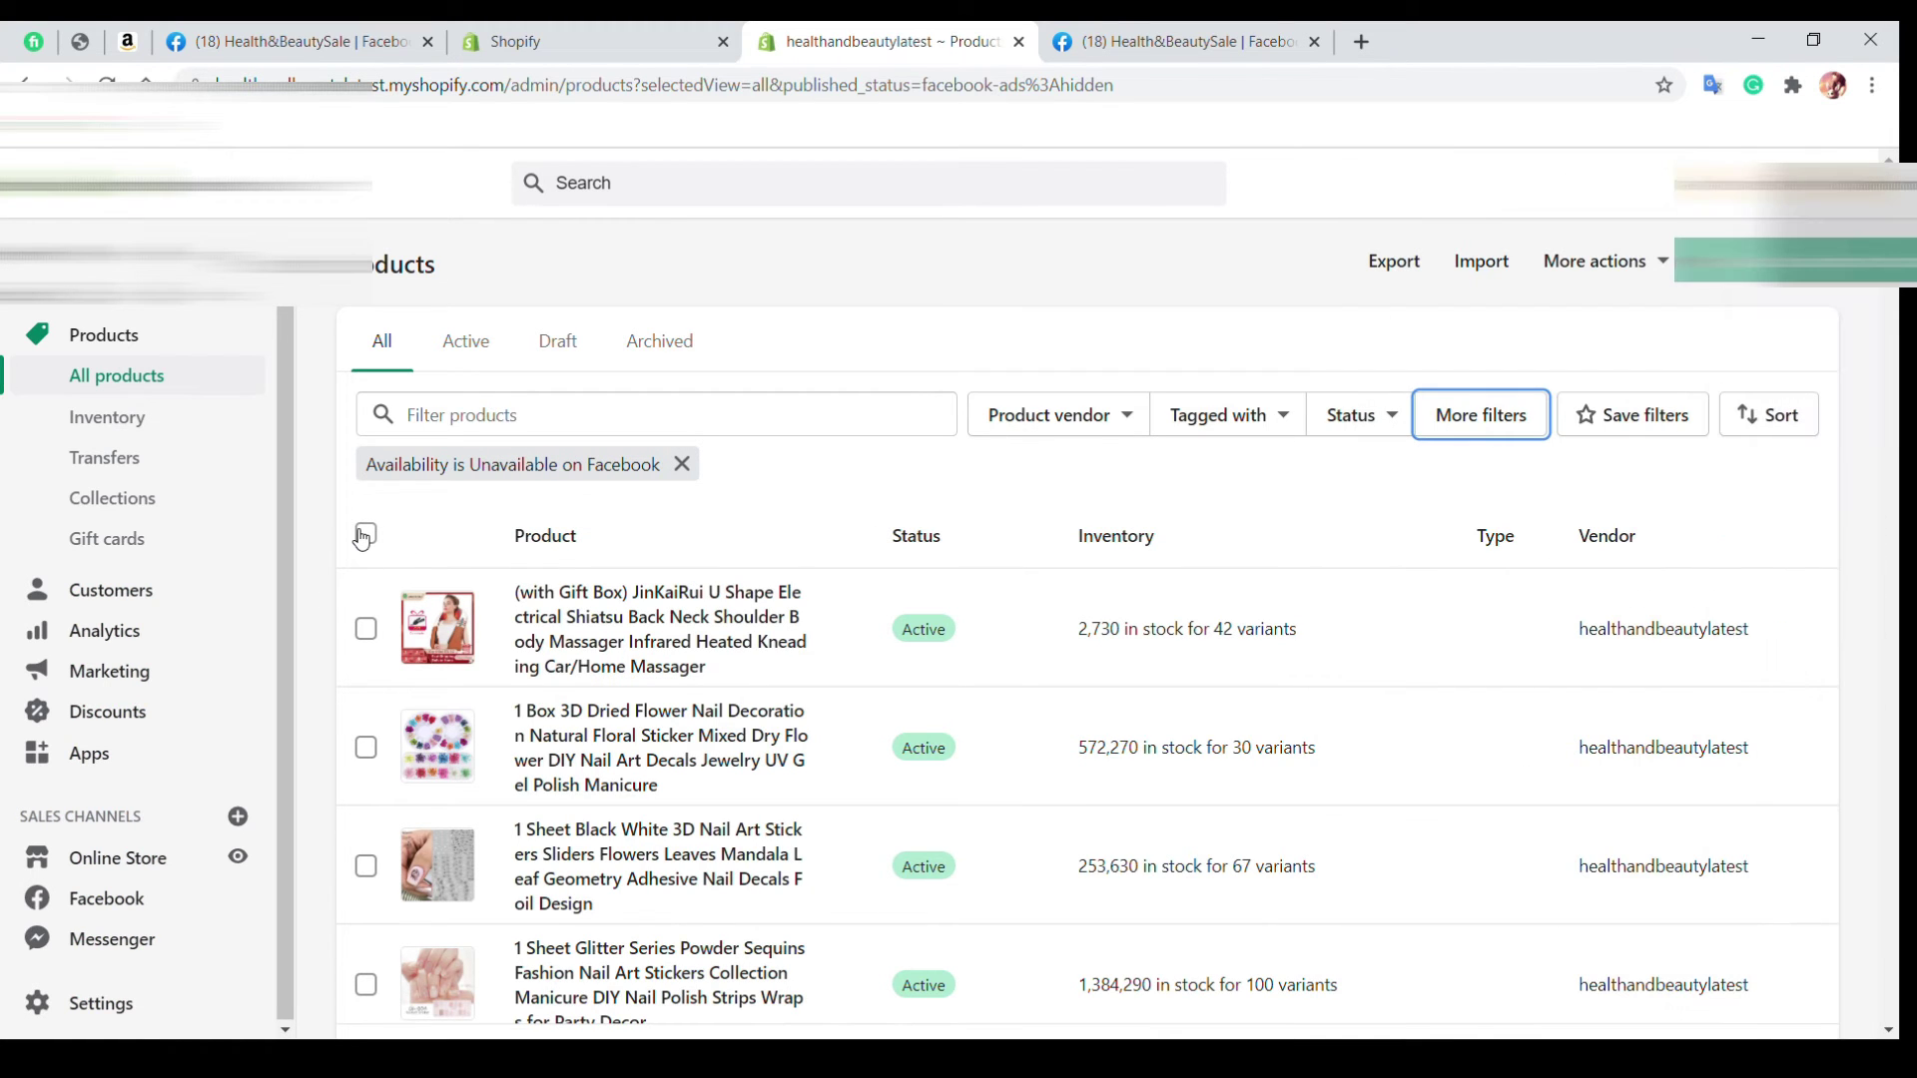
Make the first 50 unavailable products available on all sales channels.
{"action": "left_click", "coordinate": [365, 534]}
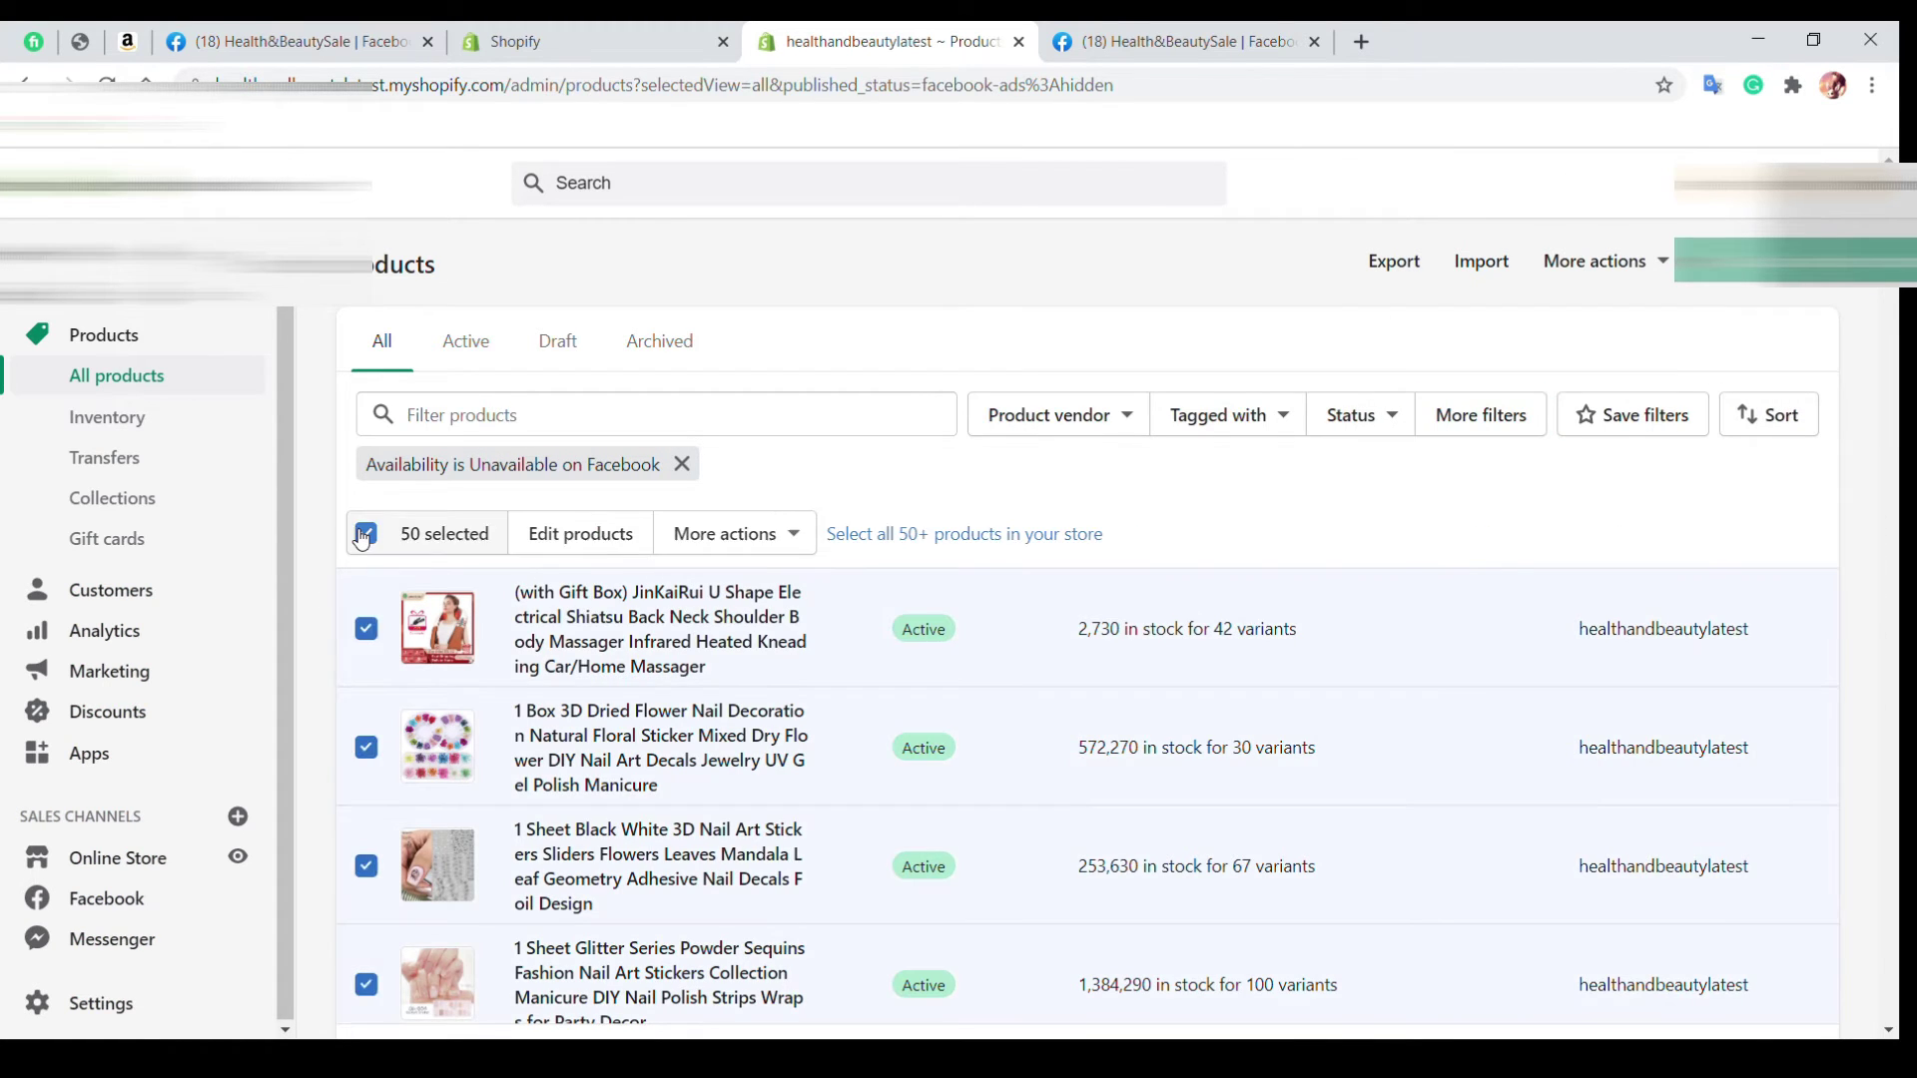
{"action": "scroll", "coordinate": [478, 601], "scroll_direction": "down", "scroll_amount": 2}
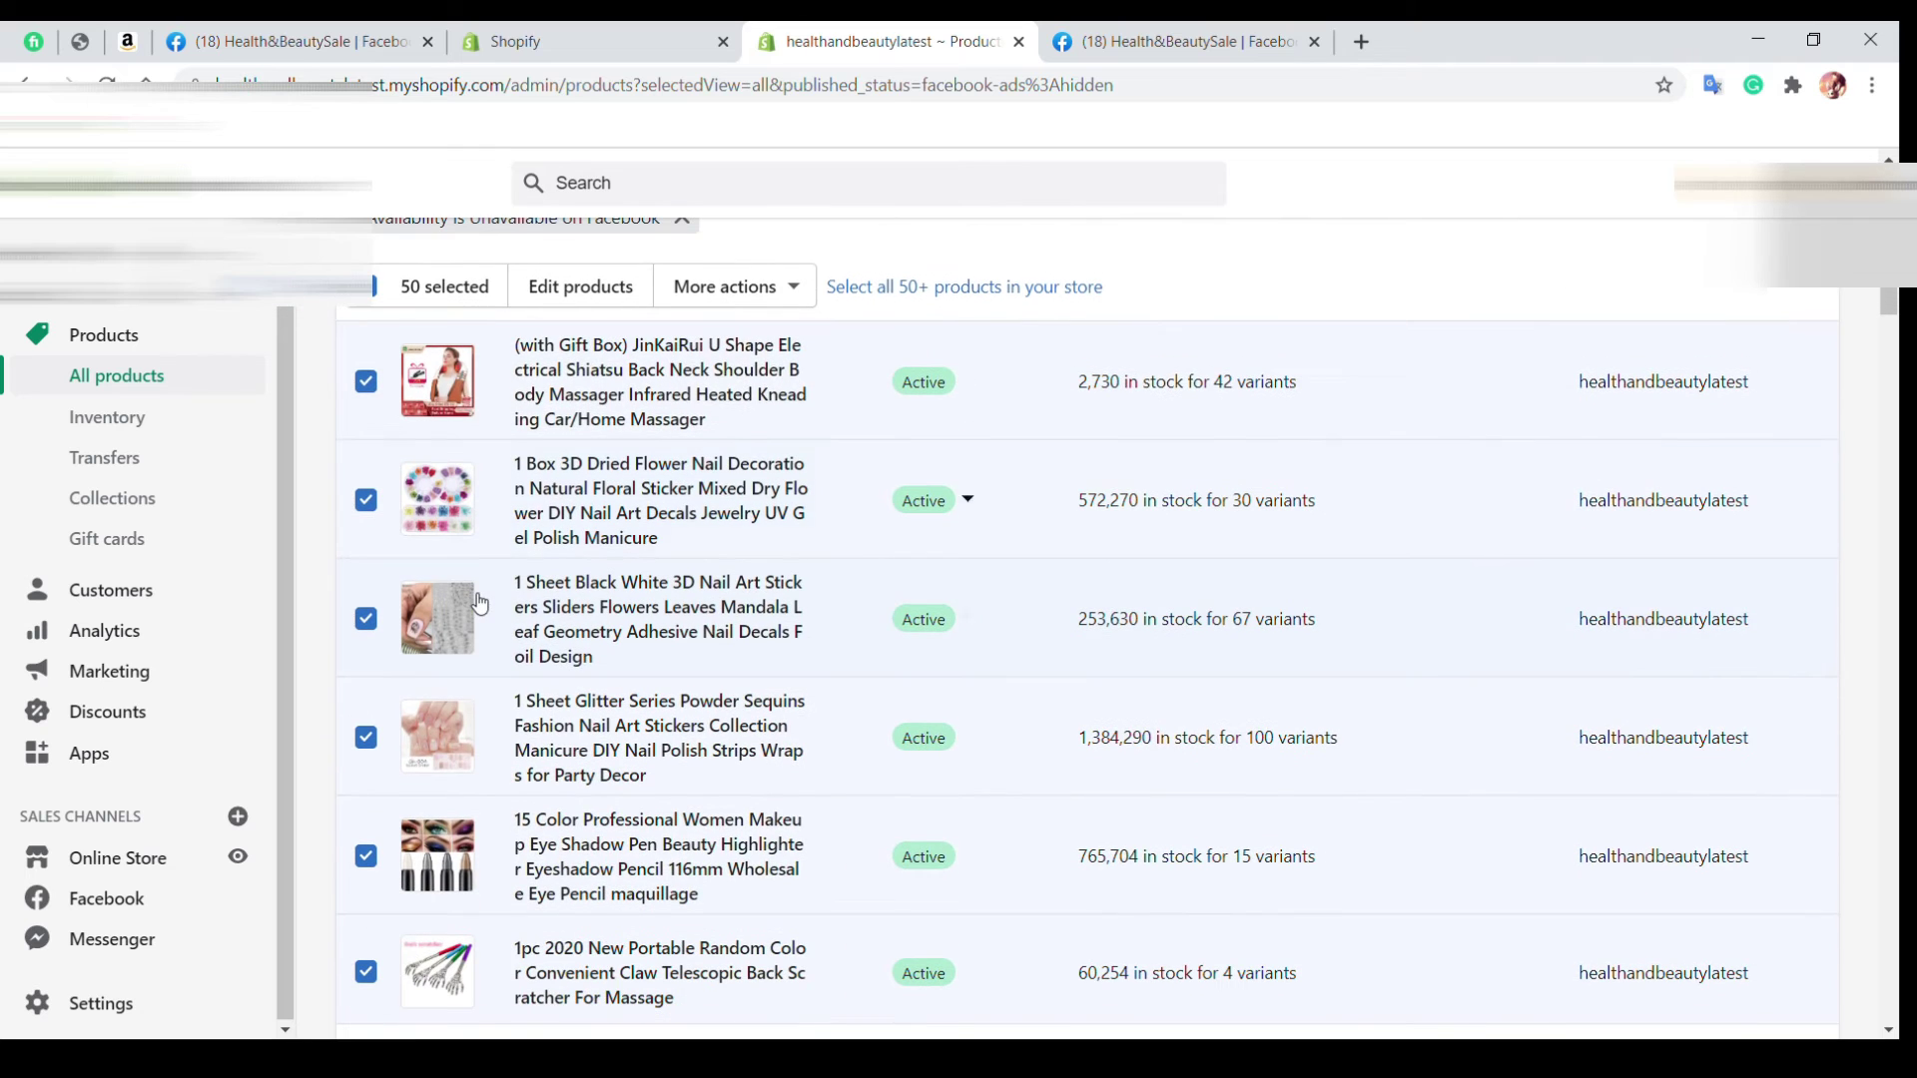
{"action": "left_click", "coordinate": [757, 295]}
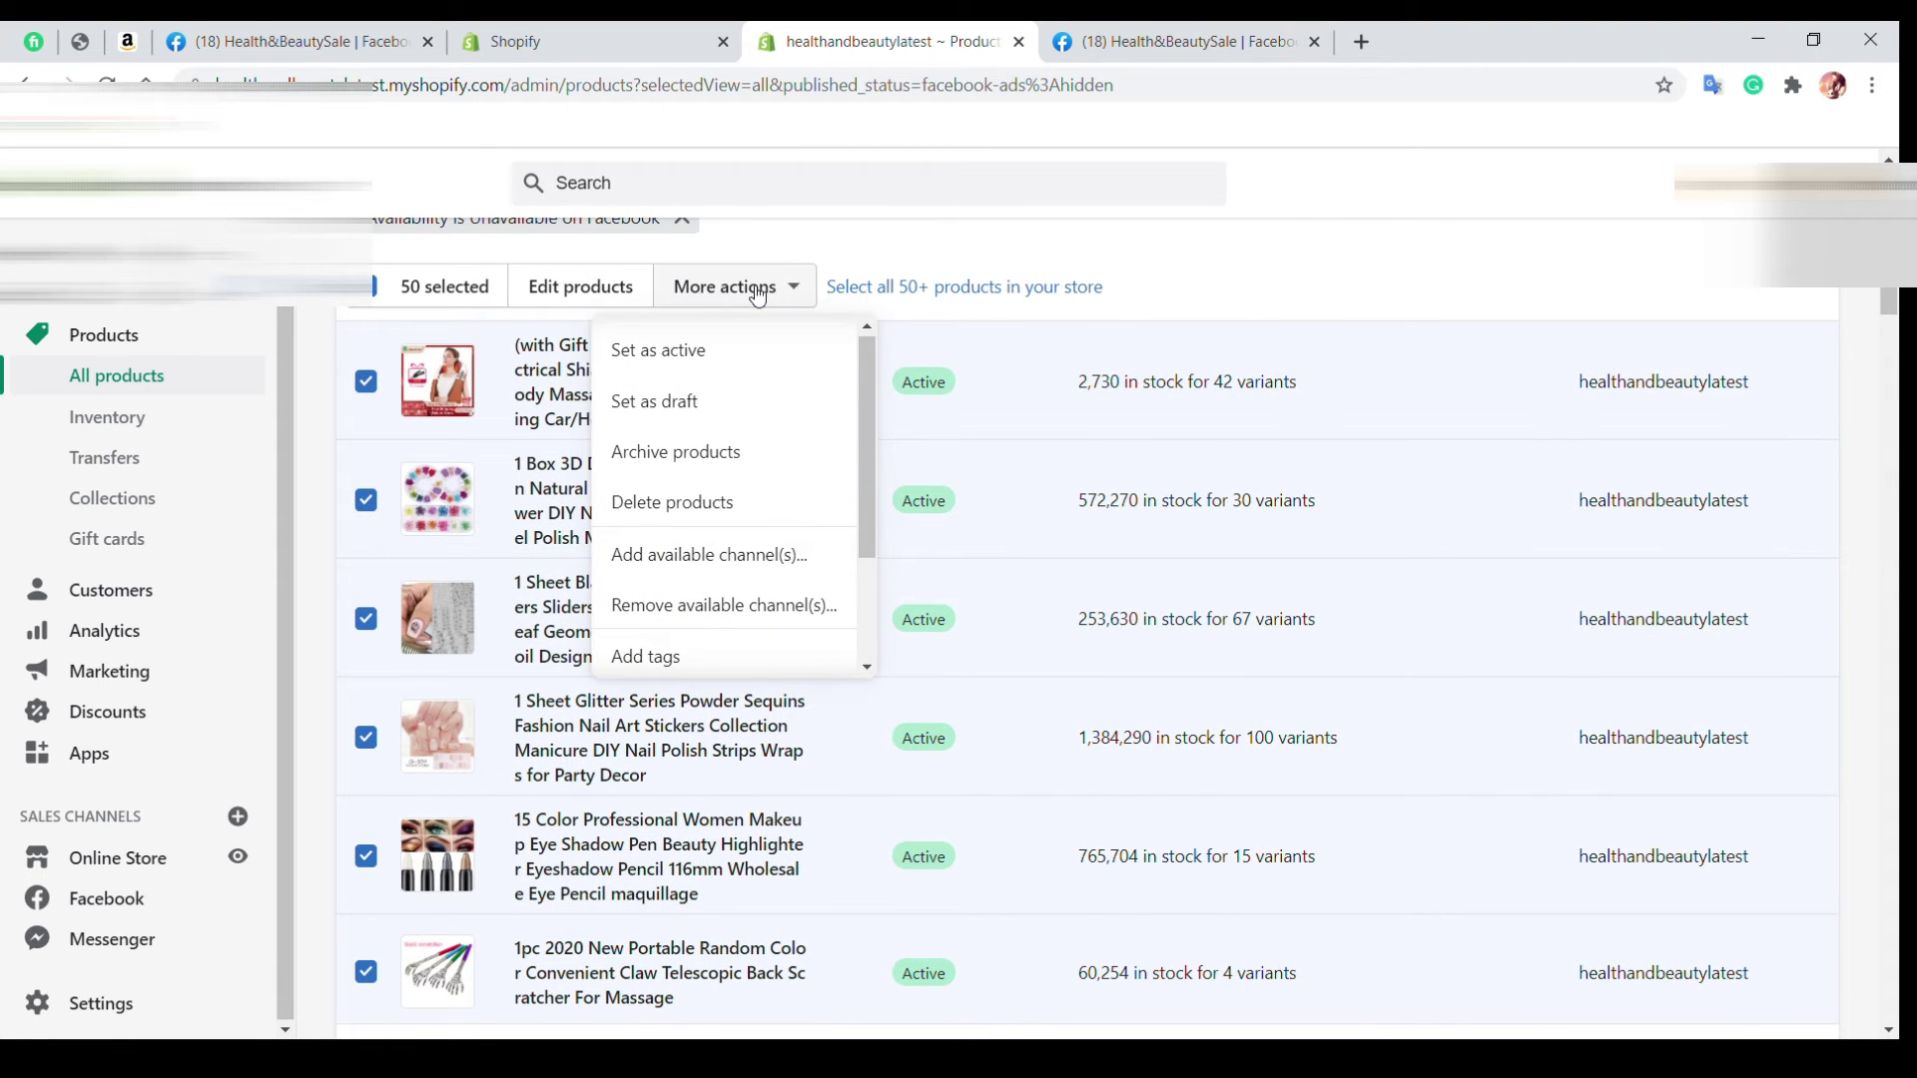
{"action": "left_click", "coordinate": [741, 562]}
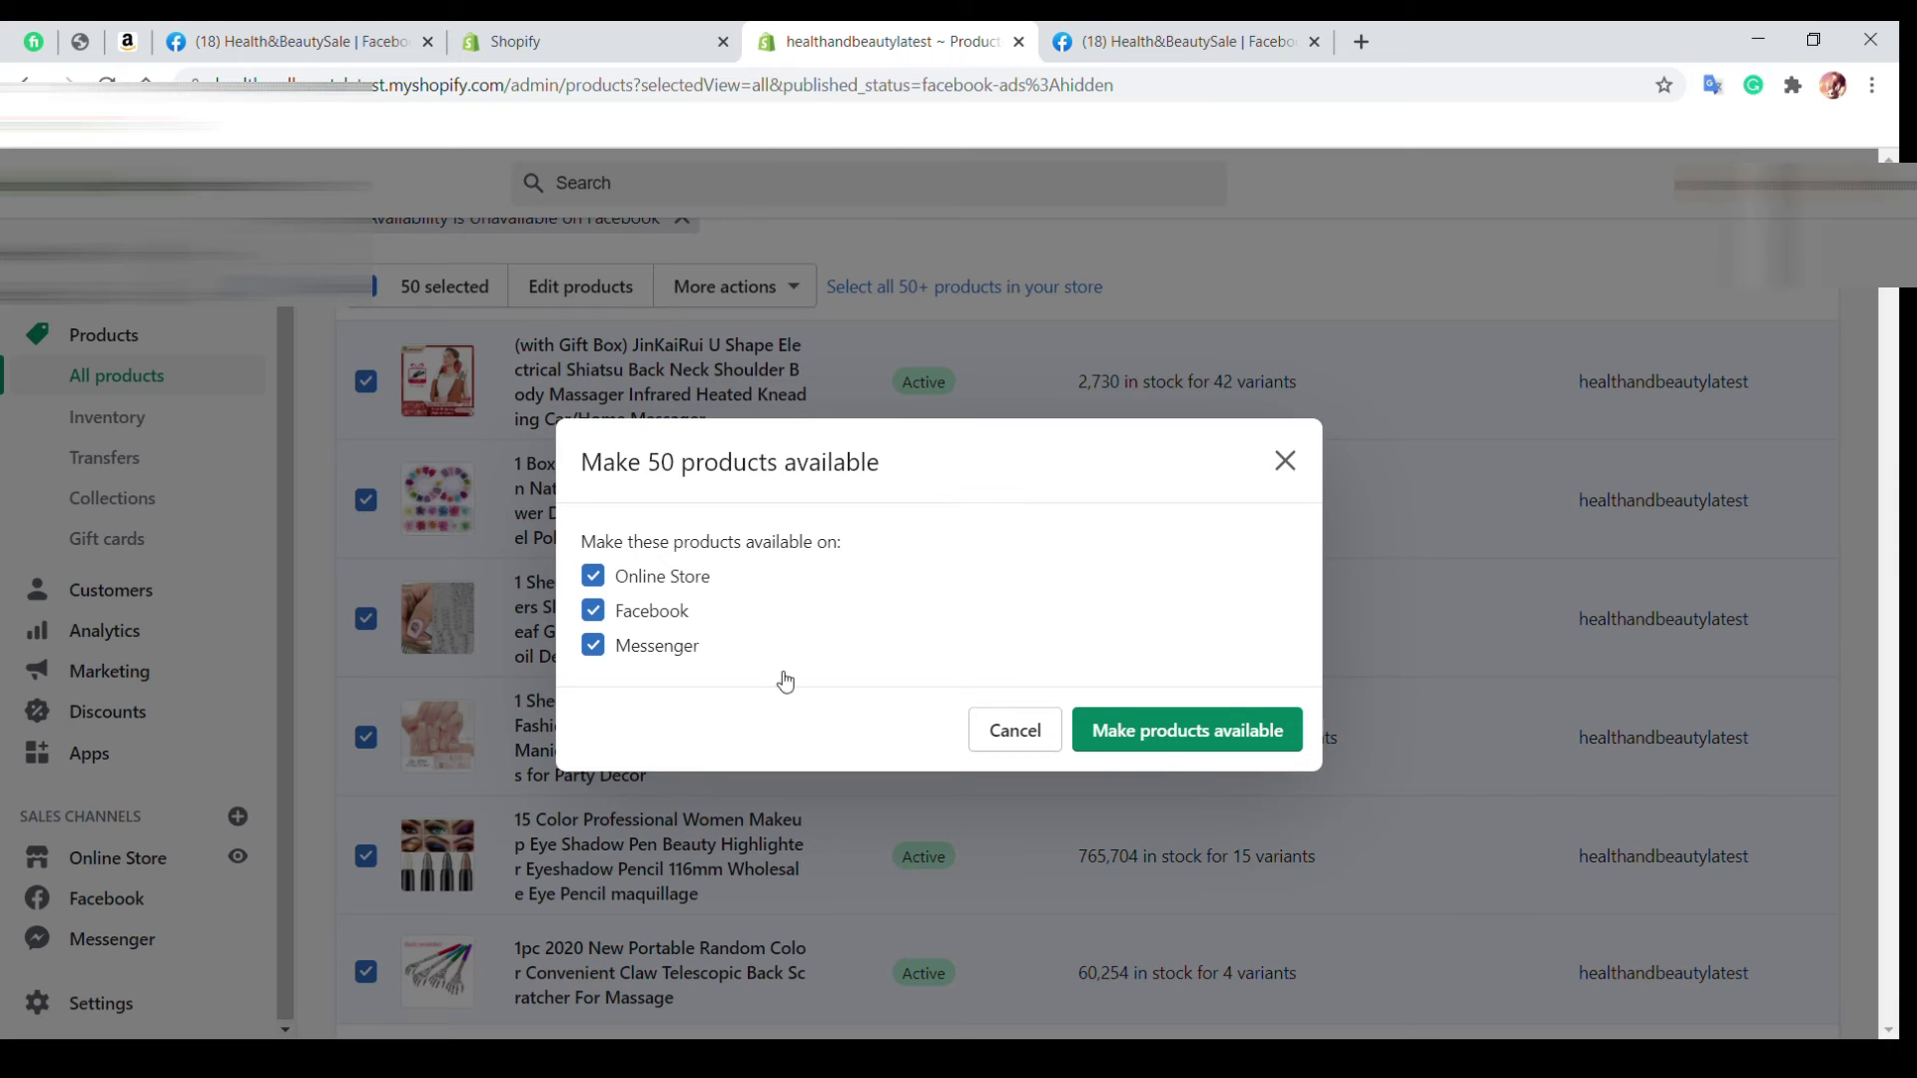
{"action": "left_click", "coordinate": [1201, 745]}
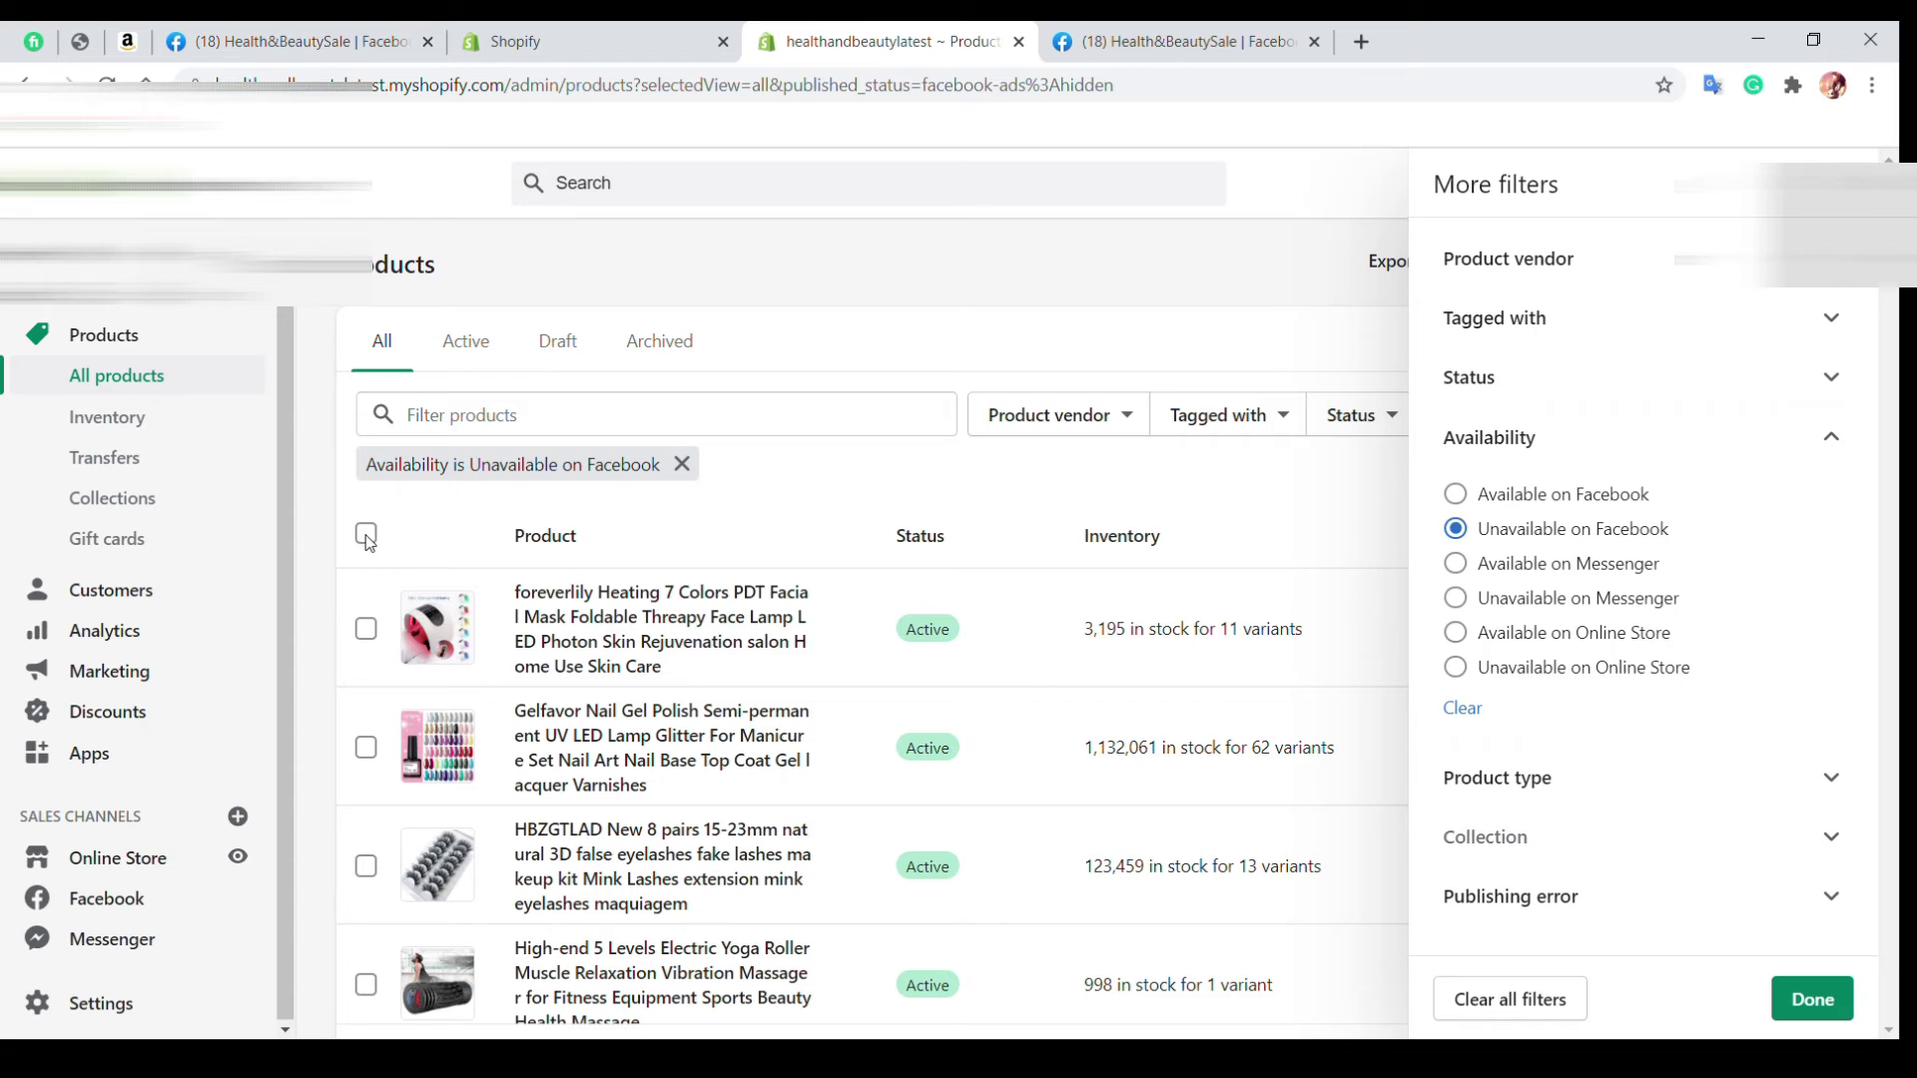
Make the remaining 38 unavailable products available on all sales channels.
{"action": "key", "text": "Escape"}
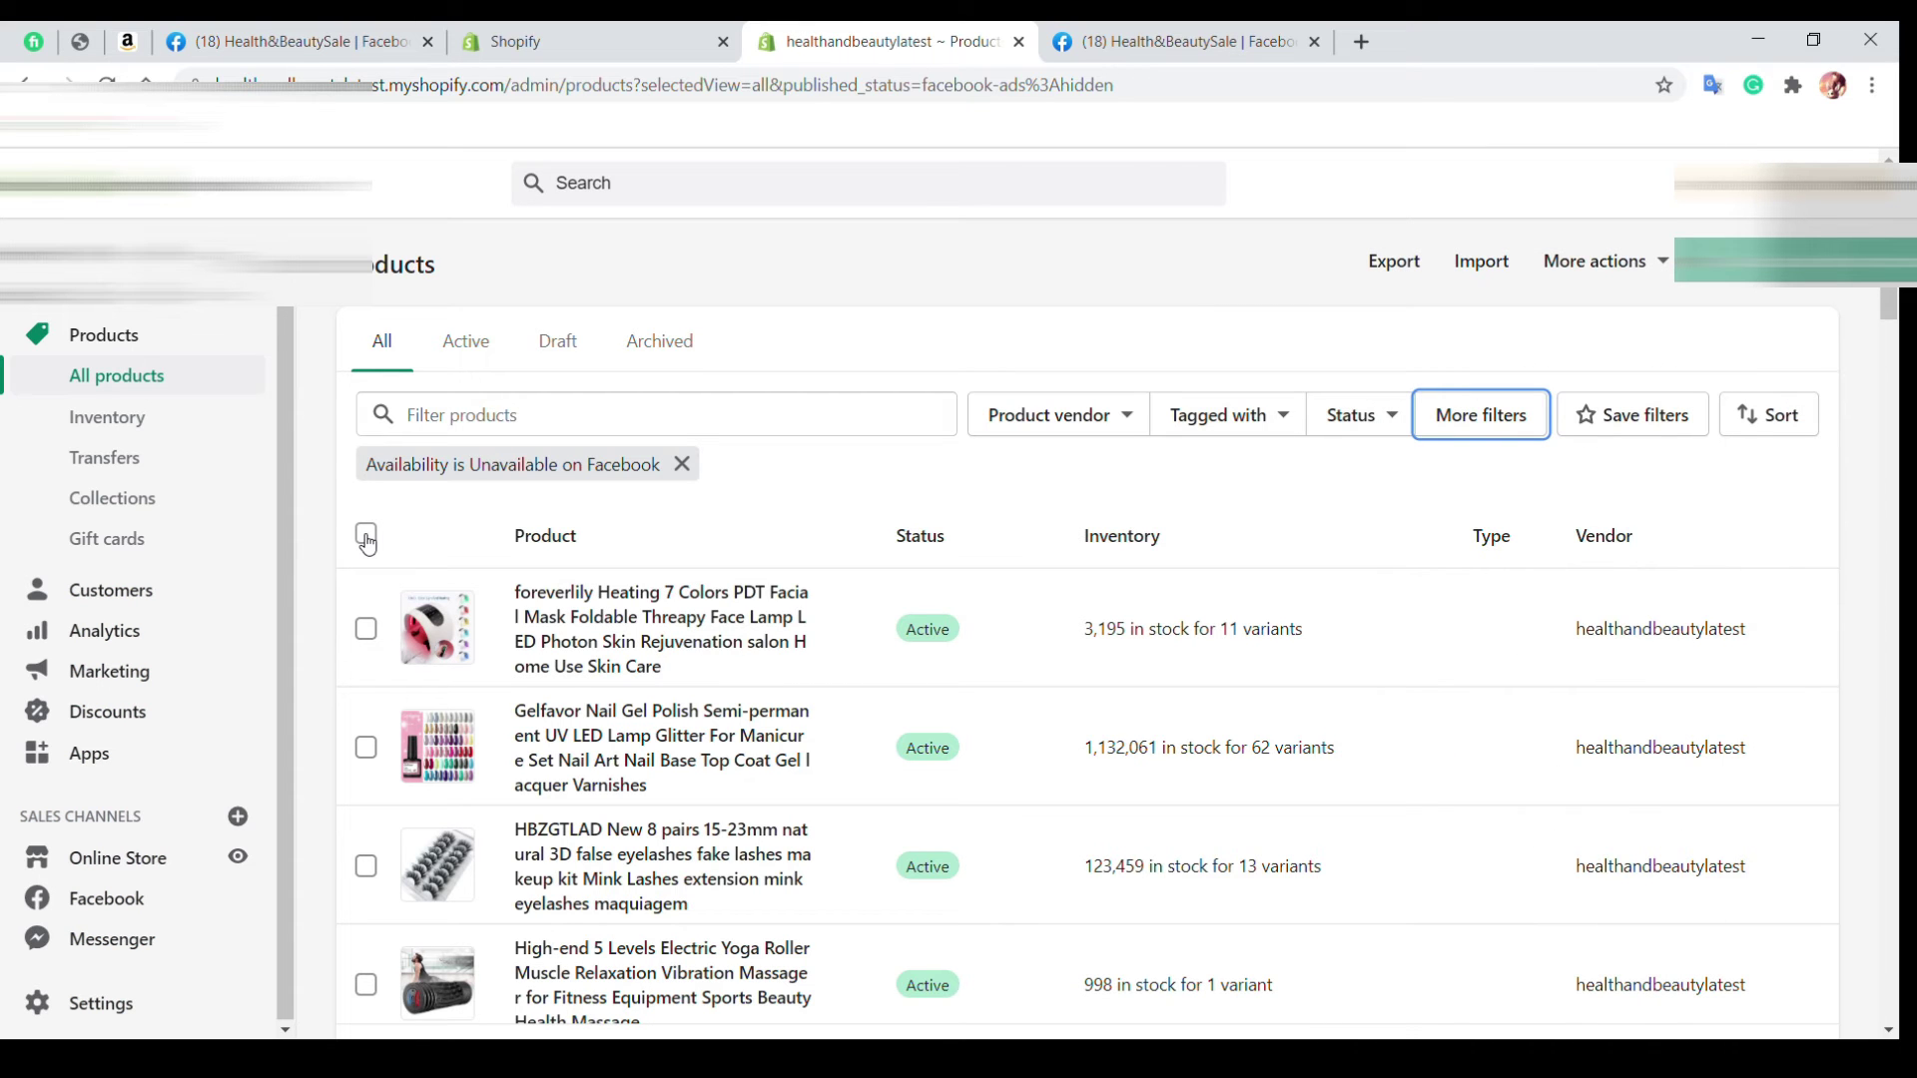
{"action": "left_click", "coordinate": [365, 536]}
{"action": "left_click", "coordinate": [728, 539]}
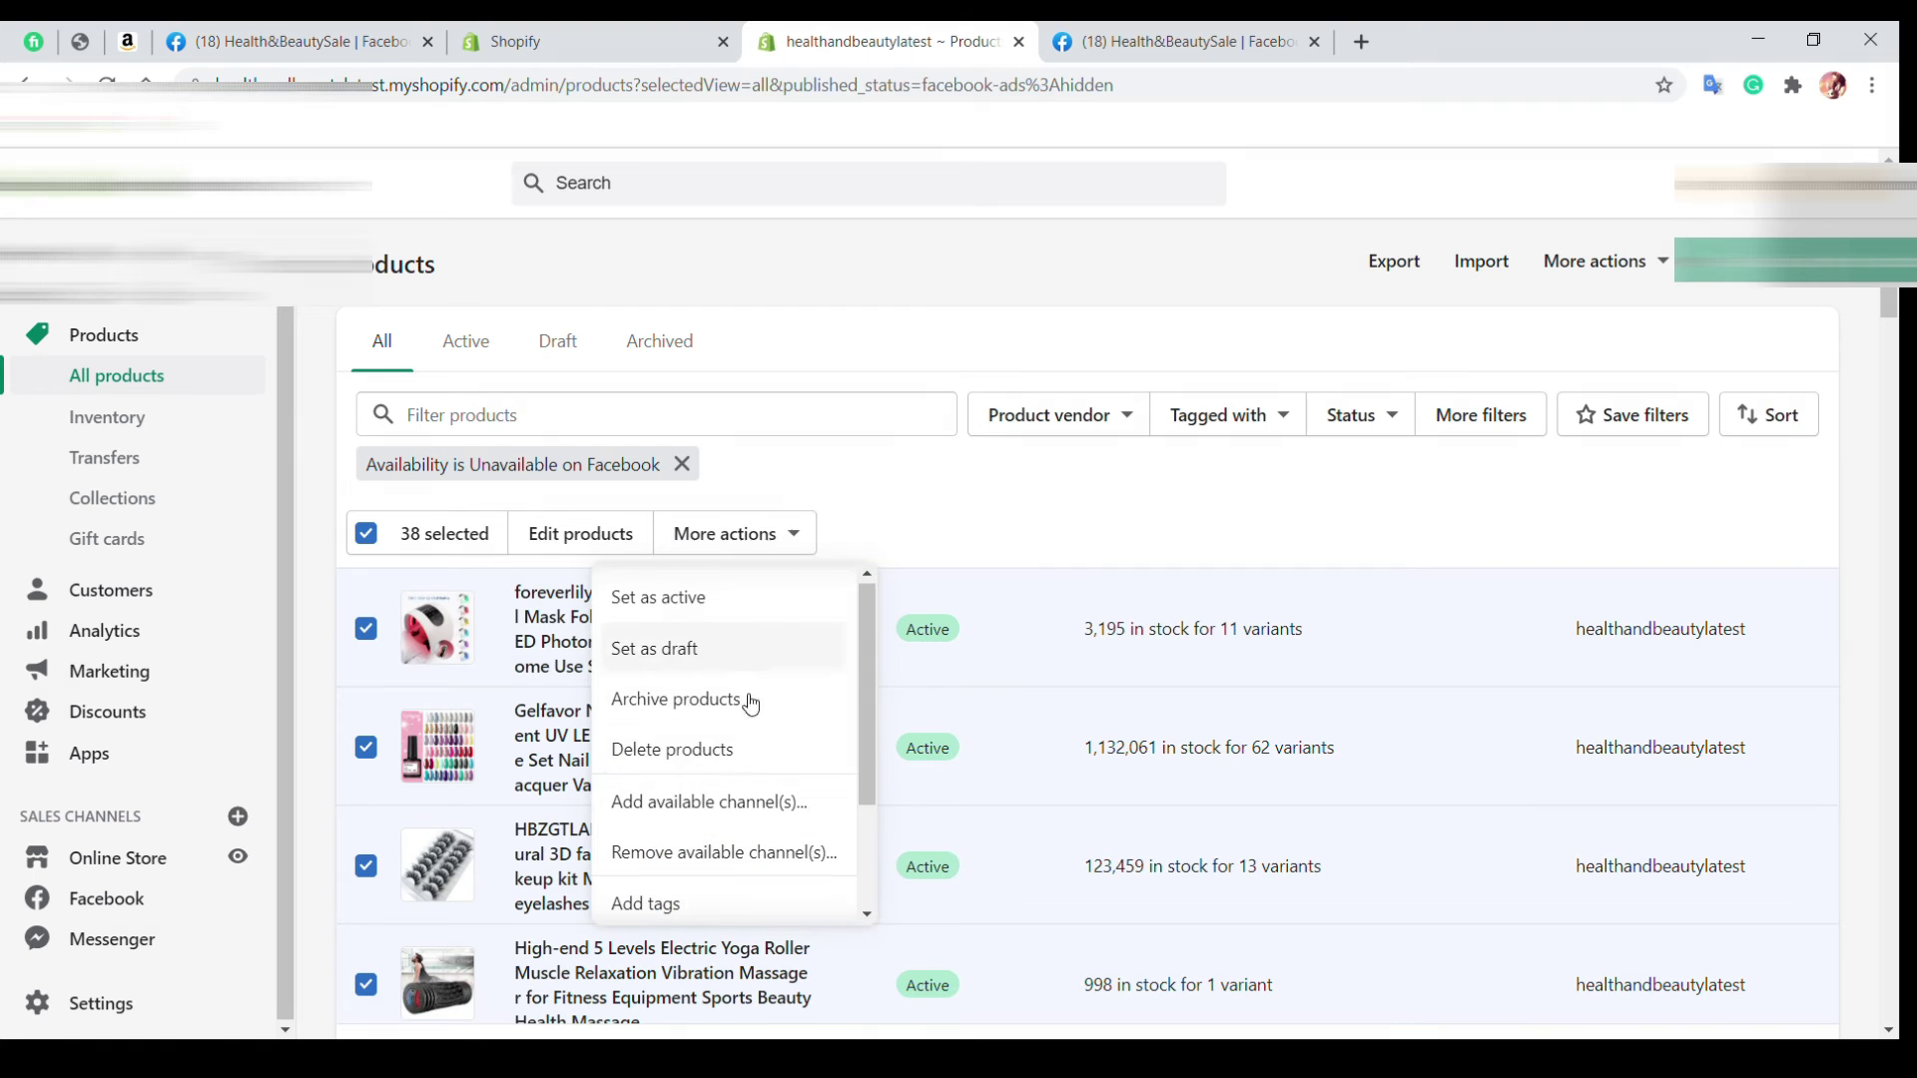
{"action": "left_click", "coordinate": [750, 807]}
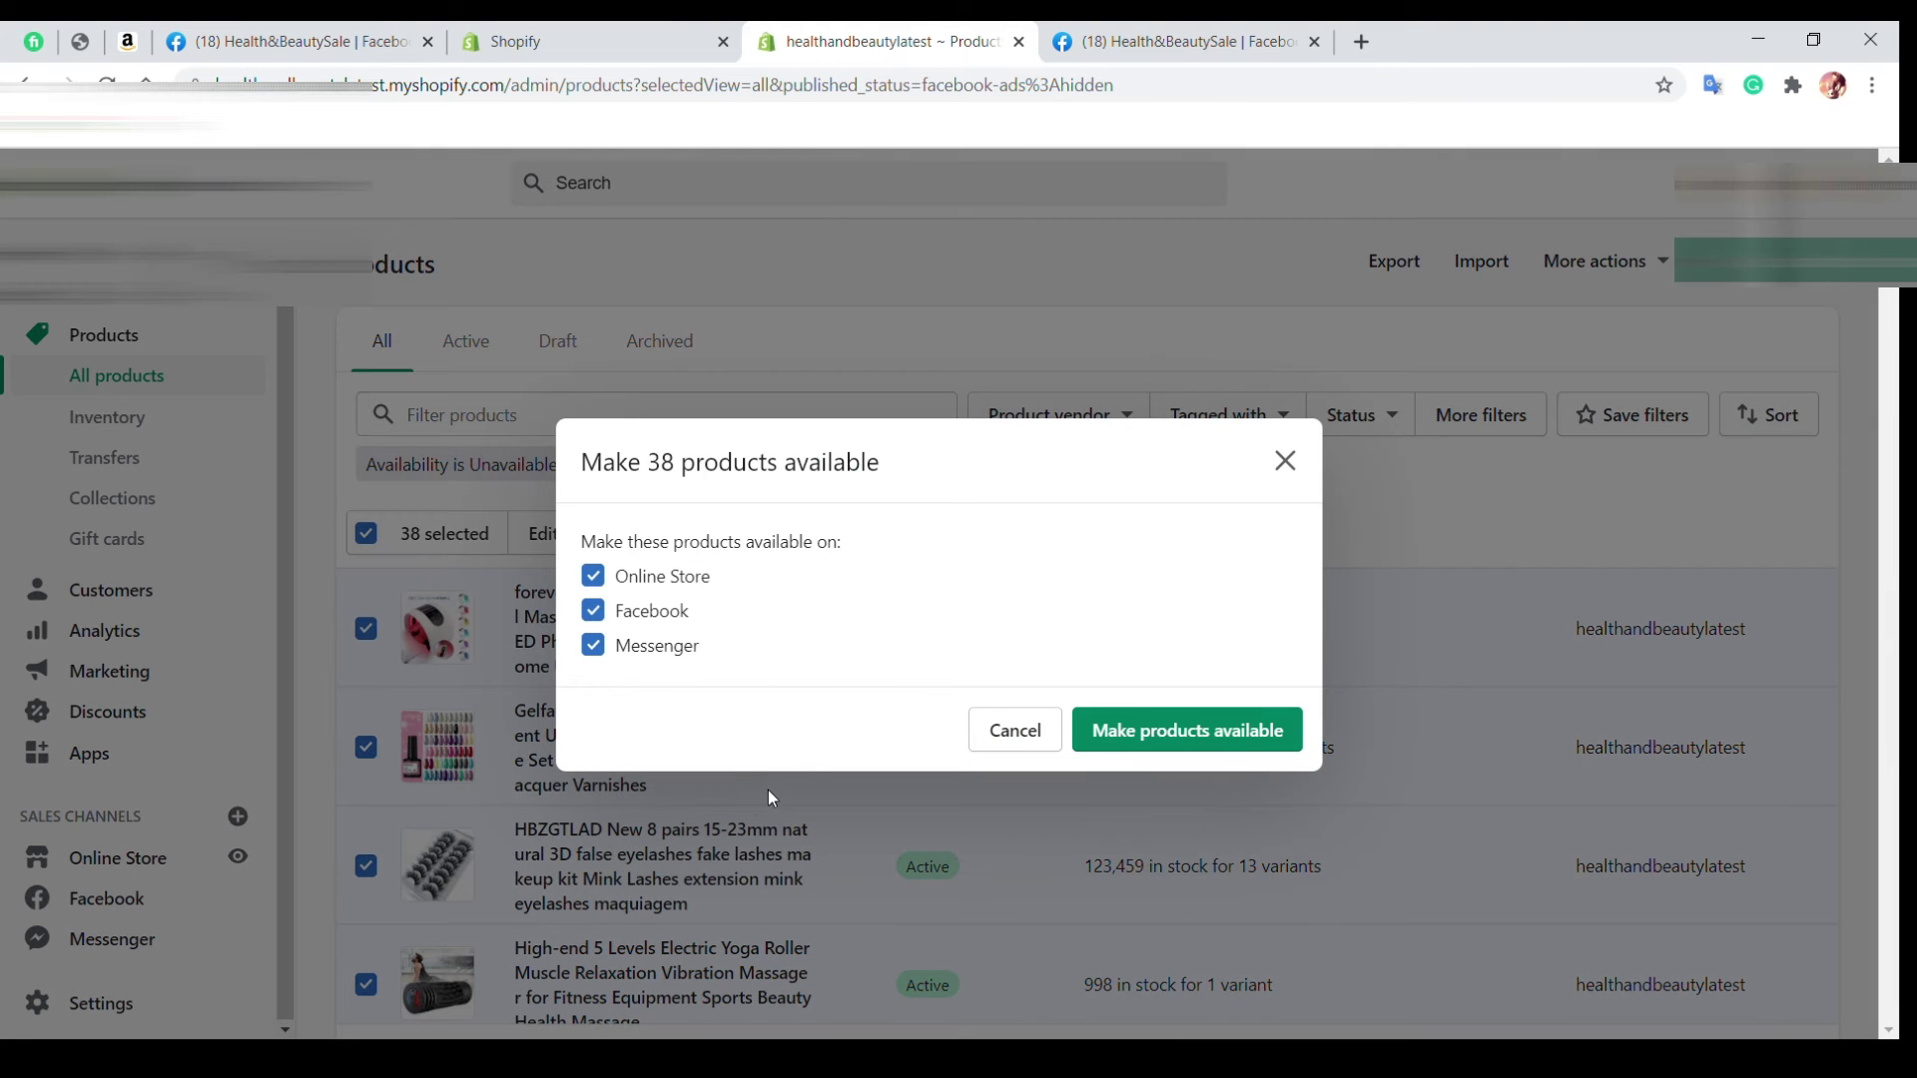
{"action": "left_click", "coordinate": [1122, 736]}
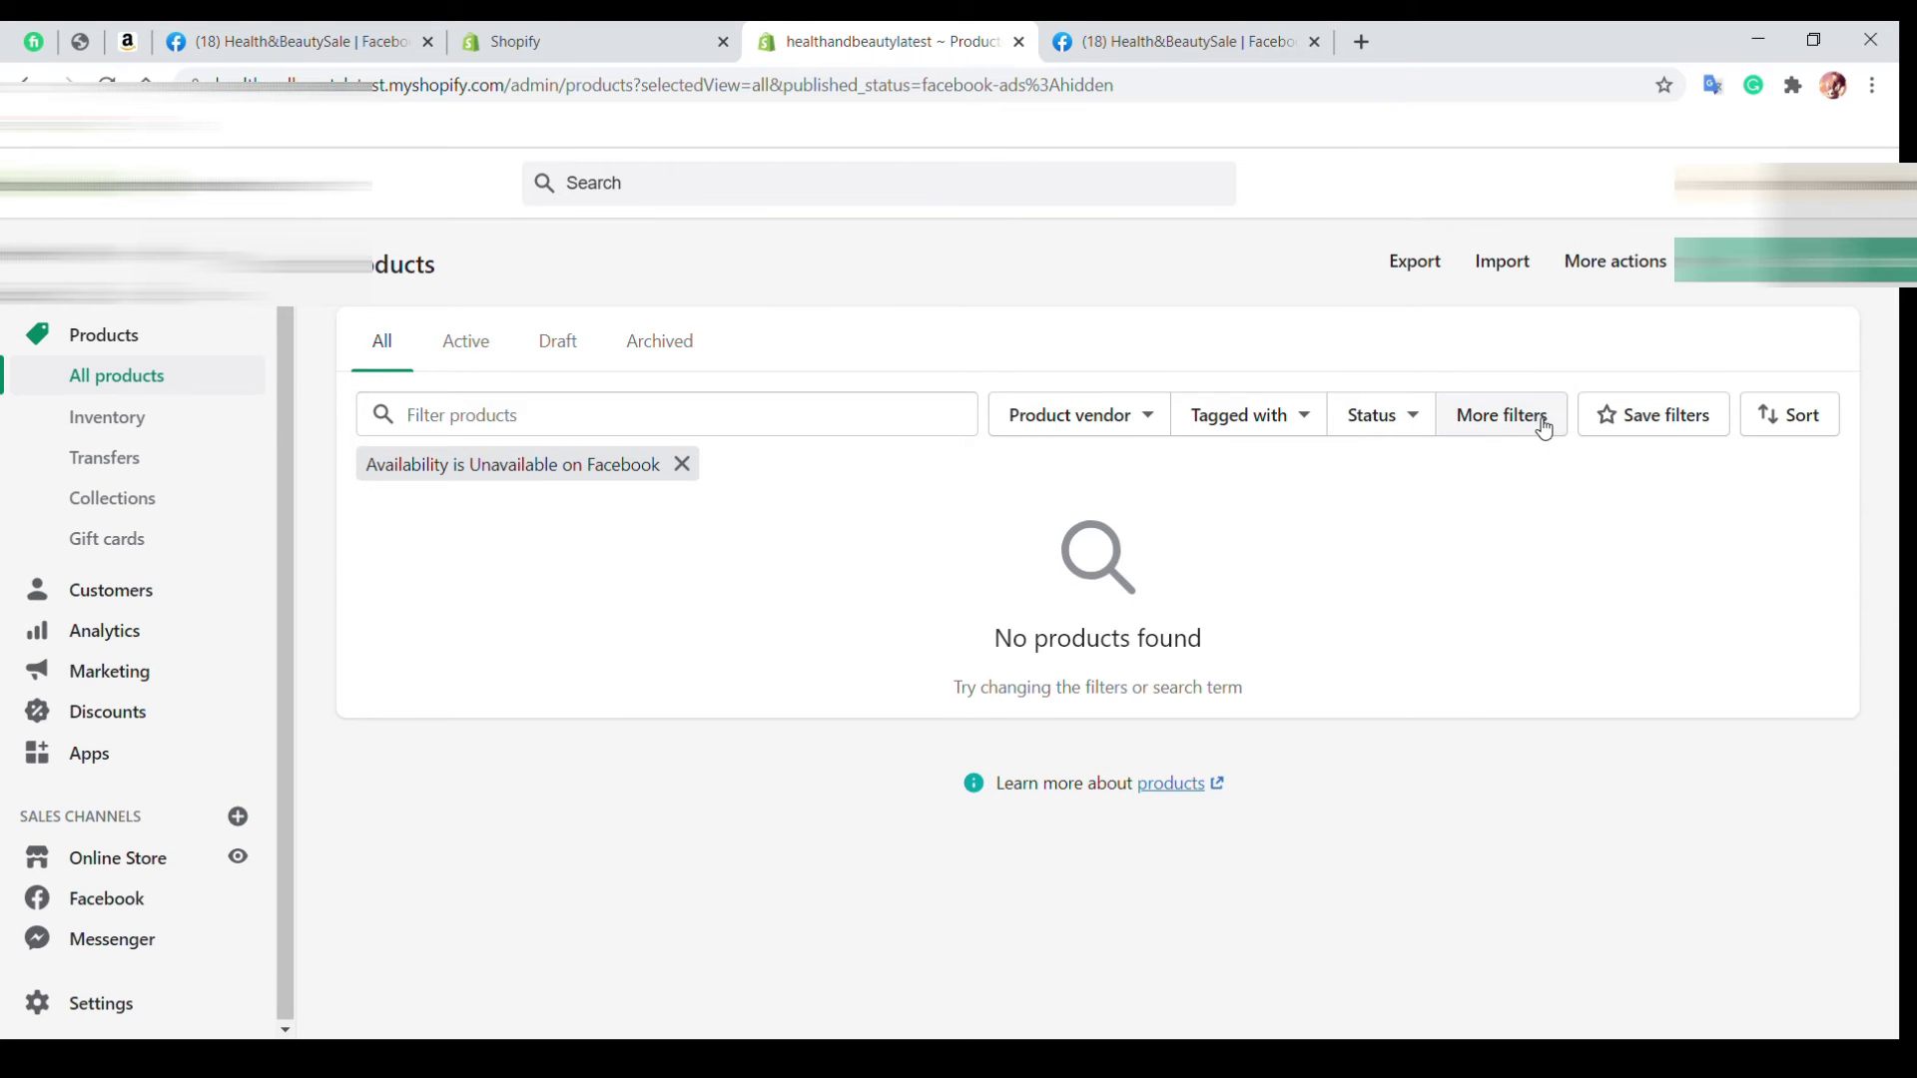
Filter the product list to products available on Facebook.
{"action": "left_click", "coordinate": [1543, 428]}
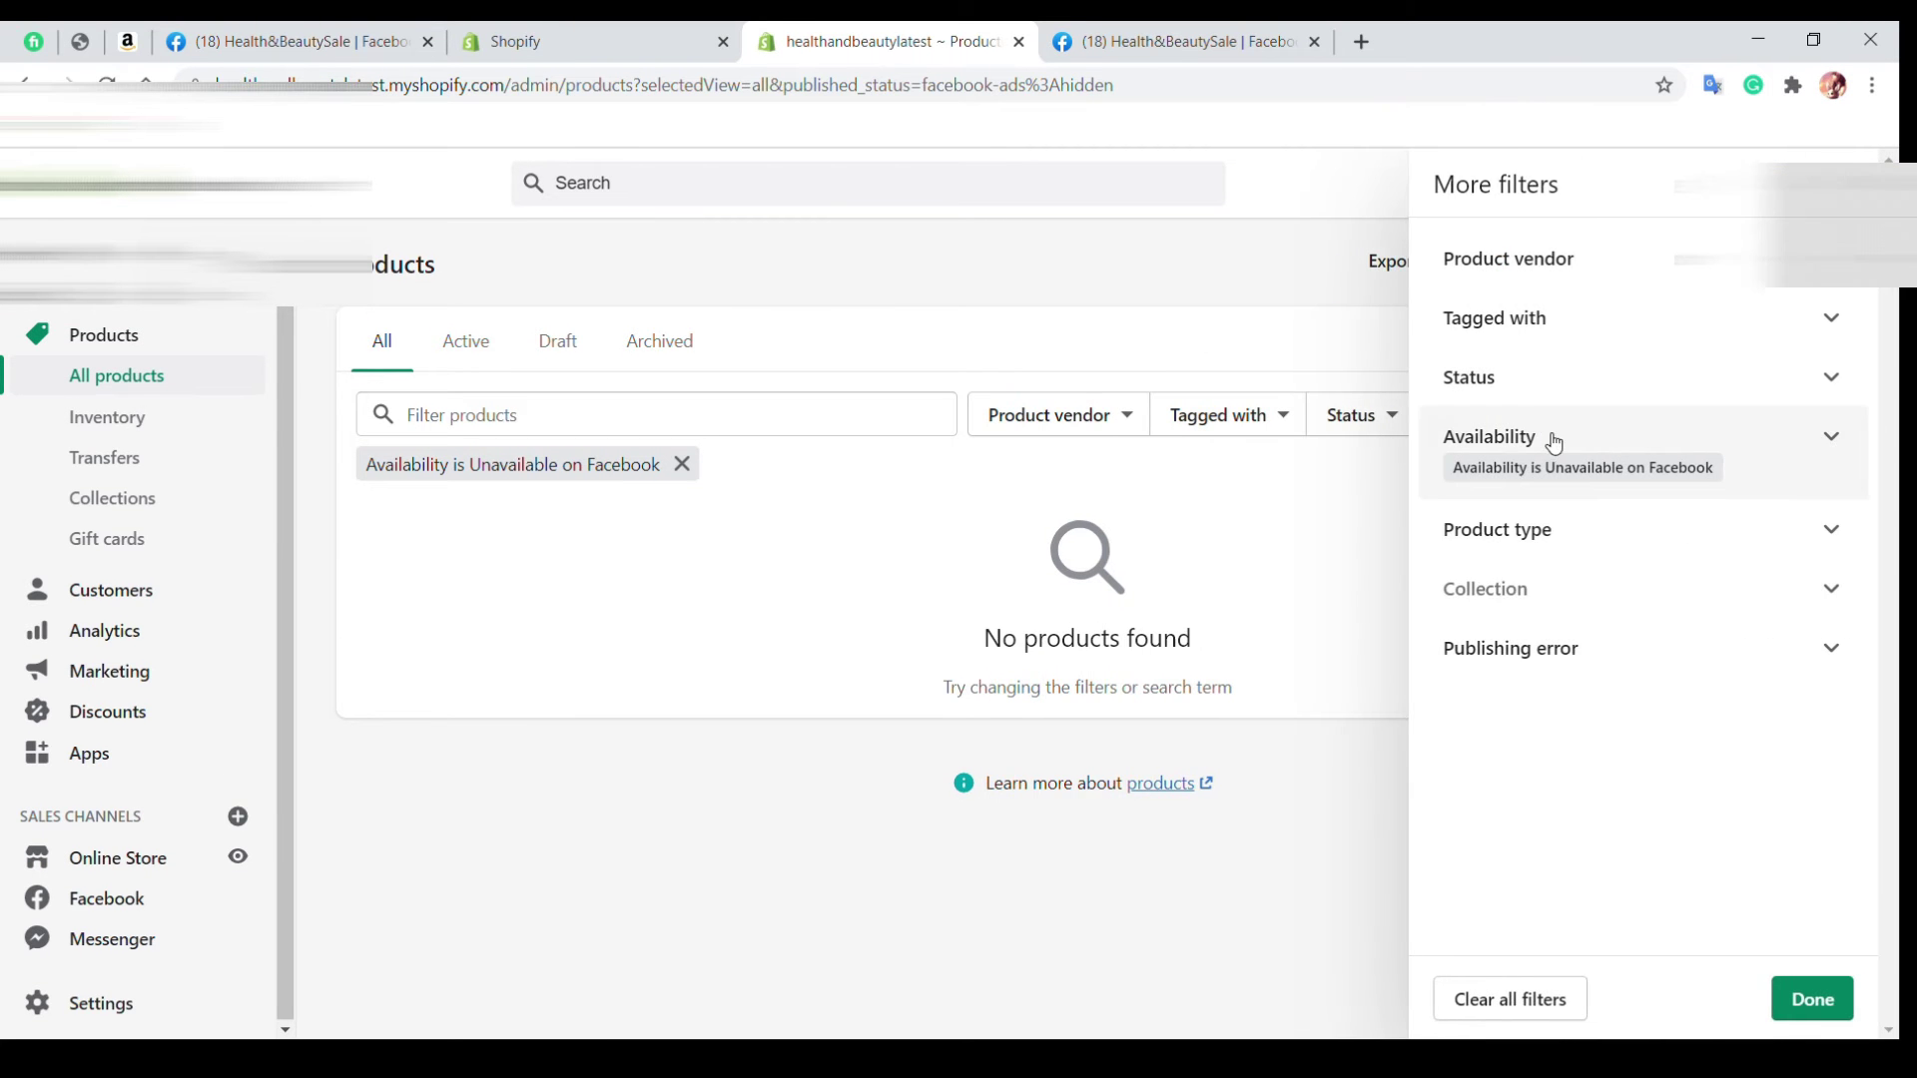
{"action": "left_click", "coordinate": [1583, 473]}
{"action": "left_click", "coordinate": [1541, 498]}
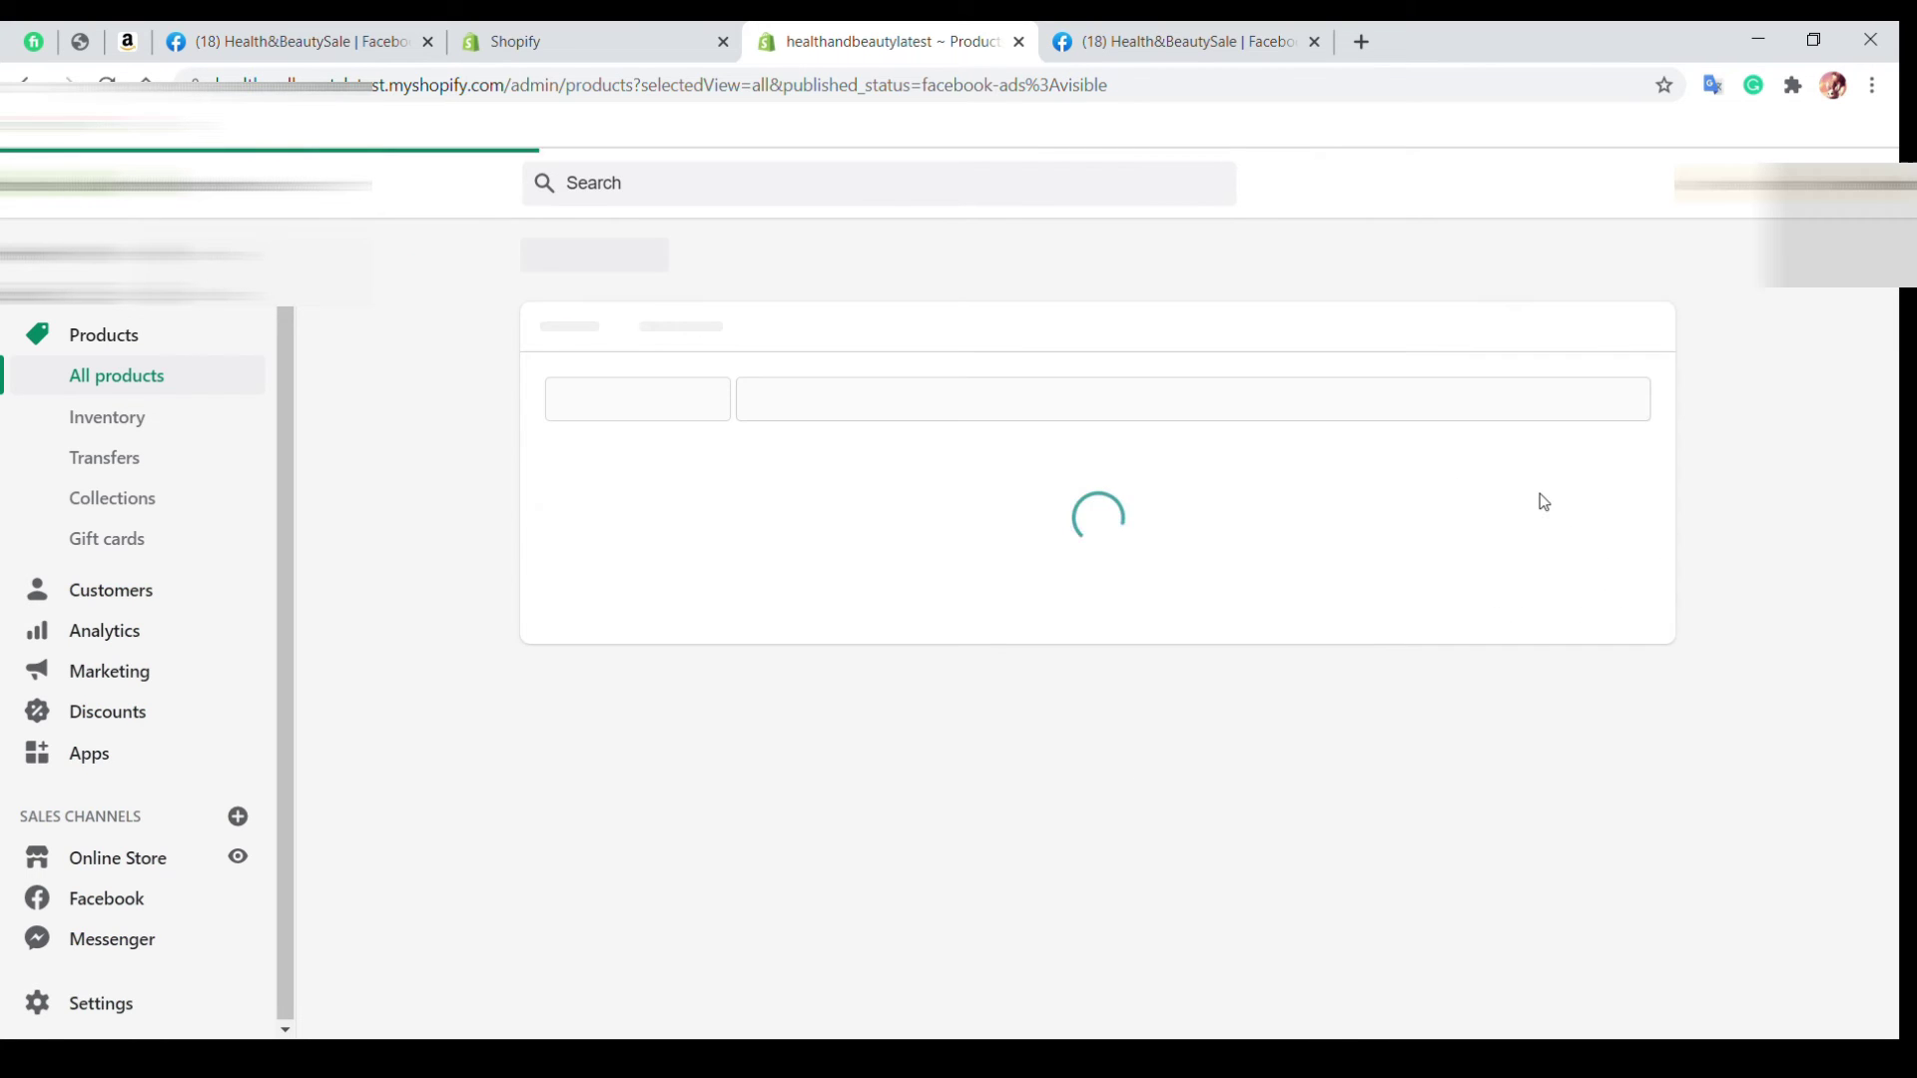
{"action": "scroll", "coordinate": [904, 625], "scroll_direction": "down", "scroll_amount": 5}
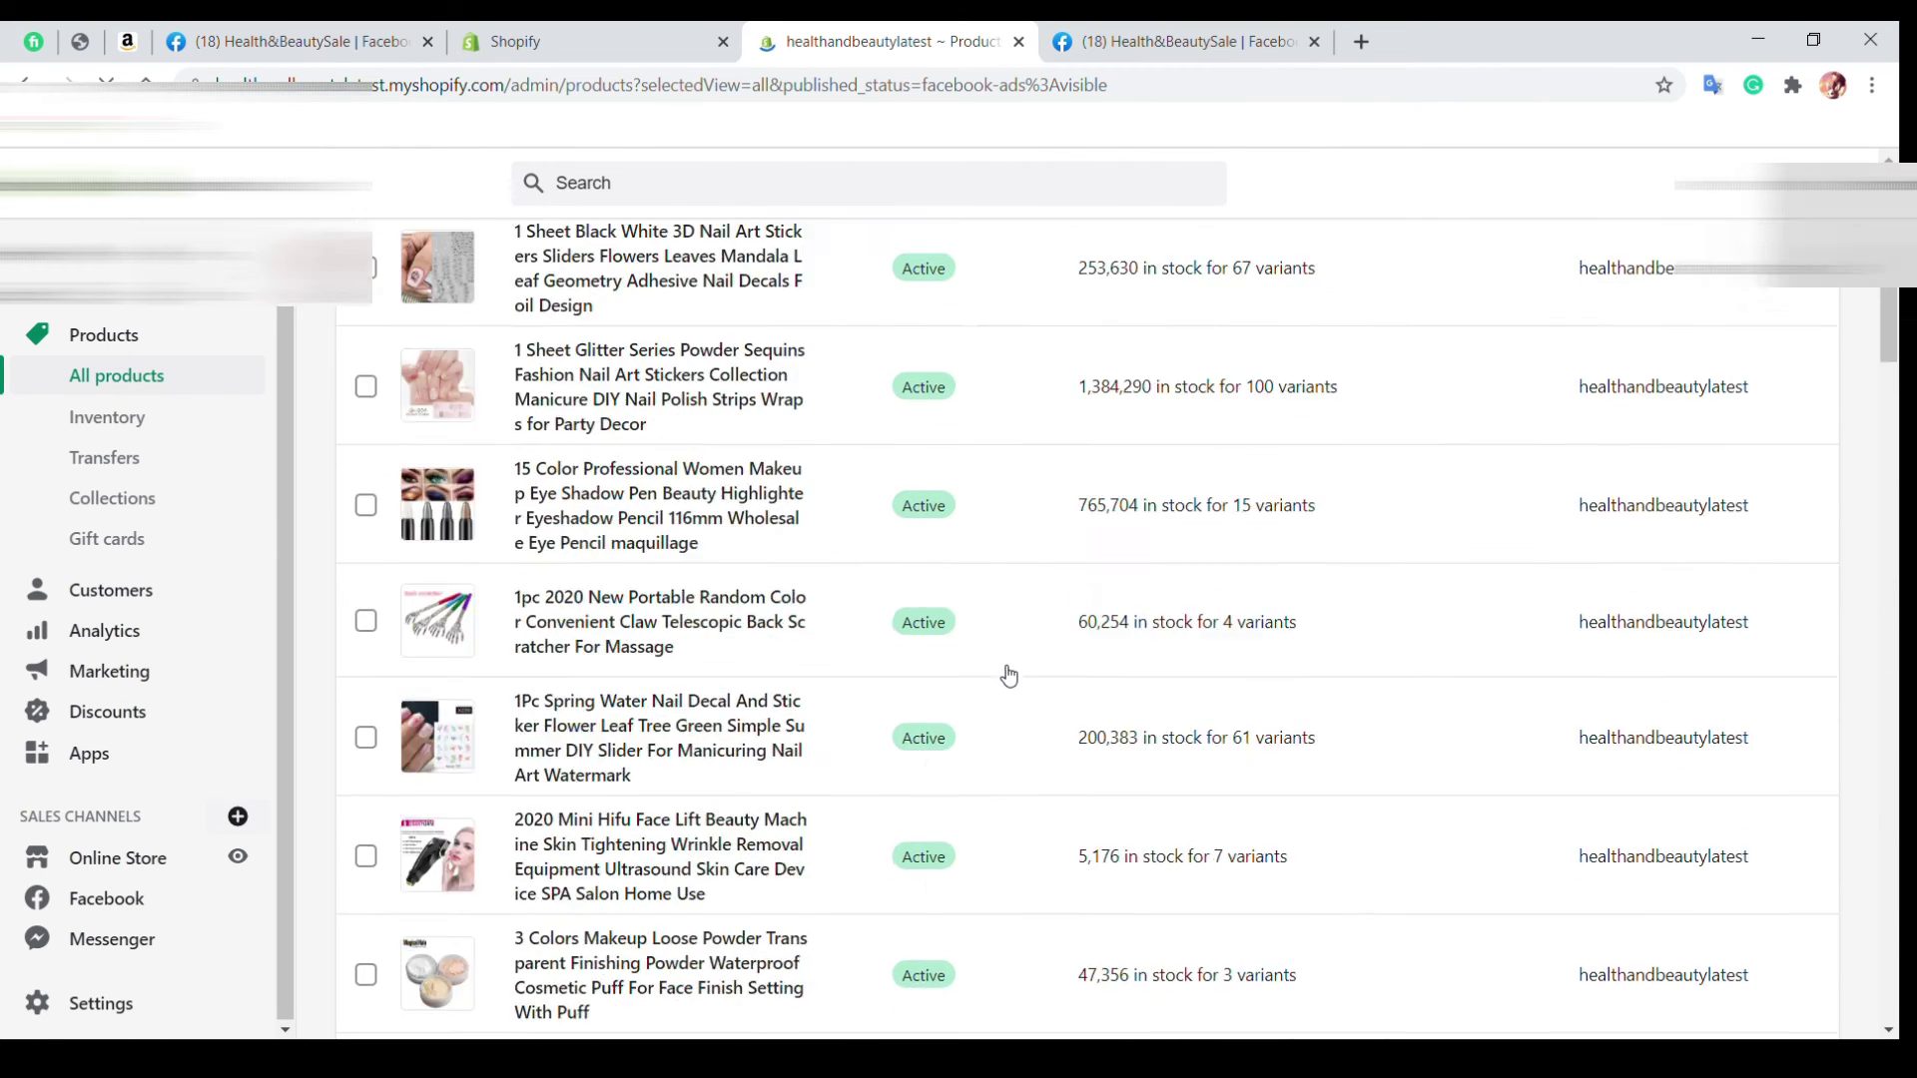
{"action": "scroll", "coordinate": [1004, 672], "scroll_direction": "down", "scroll_amount": 5}
{"action": "scroll", "coordinate": [1005, 672], "scroll_direction": "down", "scroll_amount": 5}
{"action": "scroll", "coordinate": [1008, 675], "scroll_direction": "up", "scroll_amount": 5}
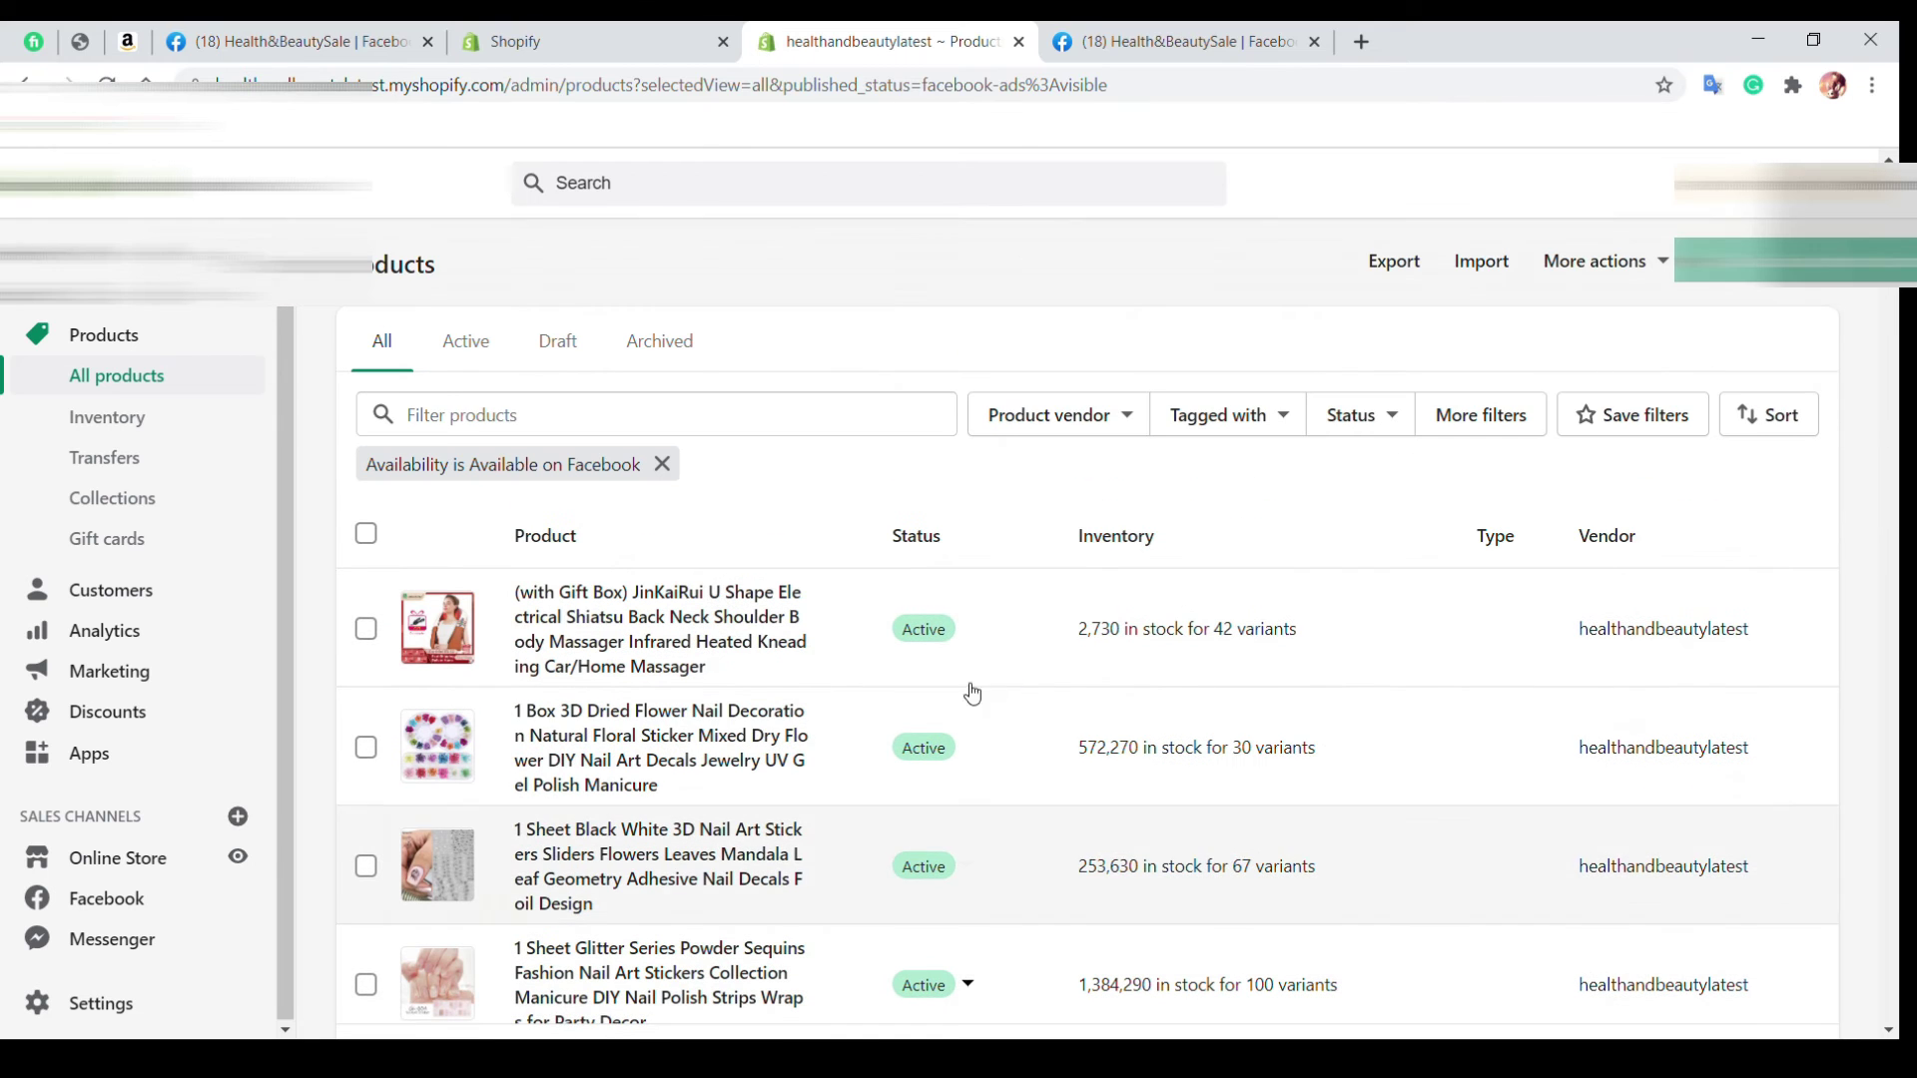
Open the Facebook sales channel from Shopify's Sales channels list.
{"action": "left_click", "coordinate": [141, 904]}
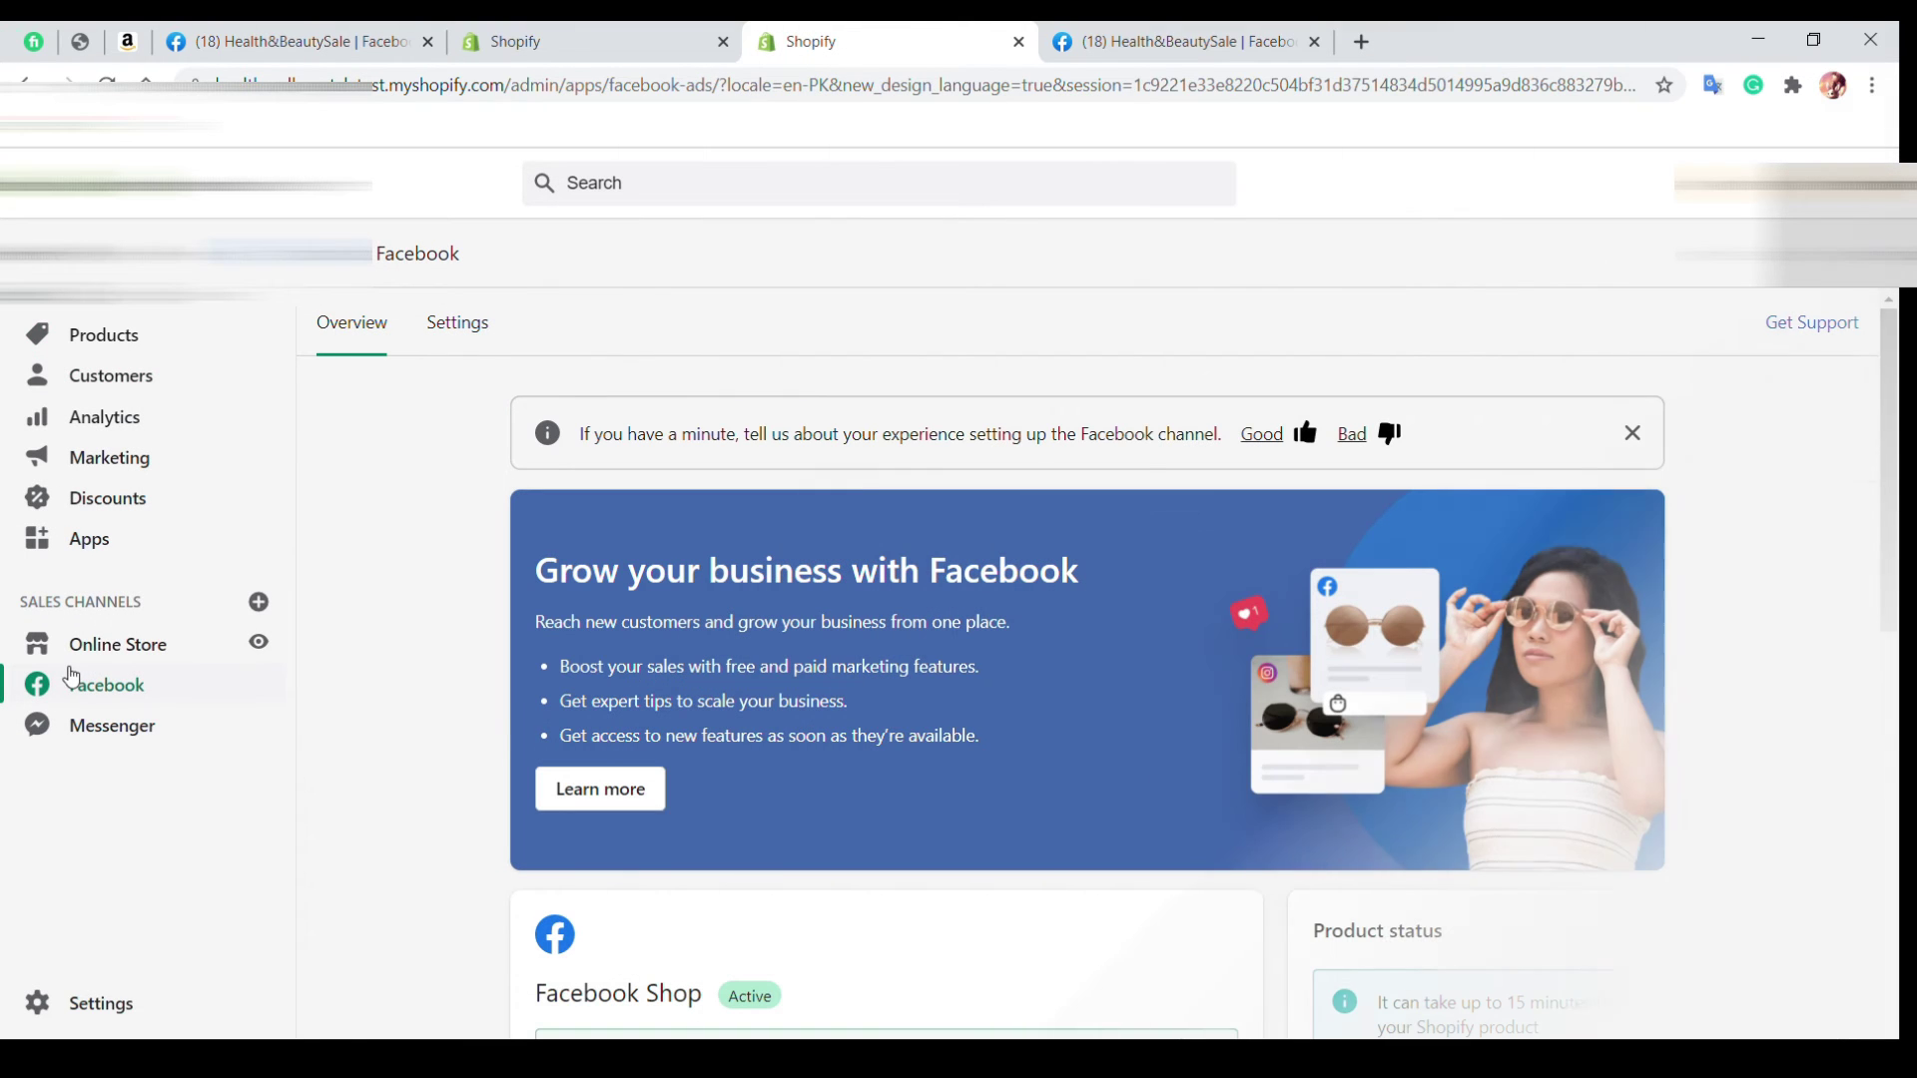
{"action": "scroll", "coordinate": [1673, 855], "scroll_direction": "down", "scroll_amount": 2}
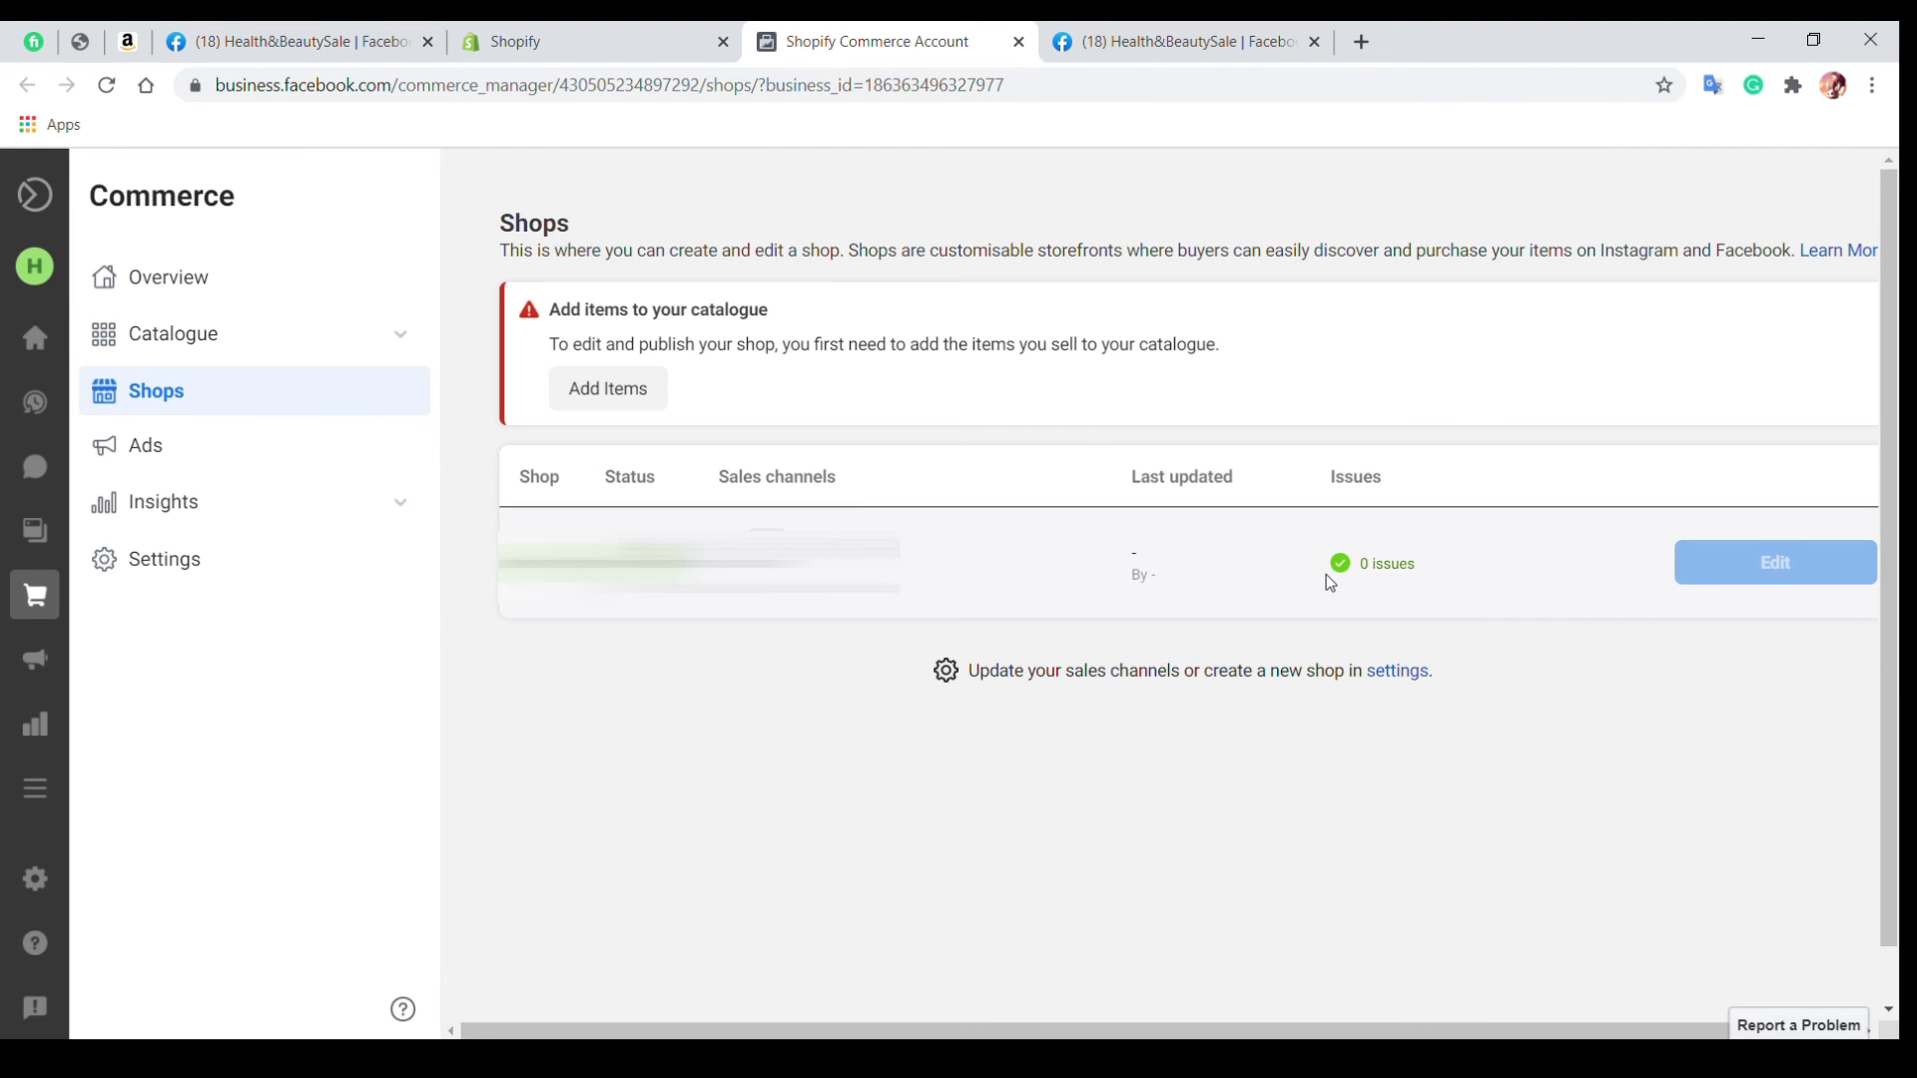
Review Commerce Manager's Overview, Shops and Catalogue Items pages for the approved account.
{"action": "left_click", "coordinate": [293, 297]}
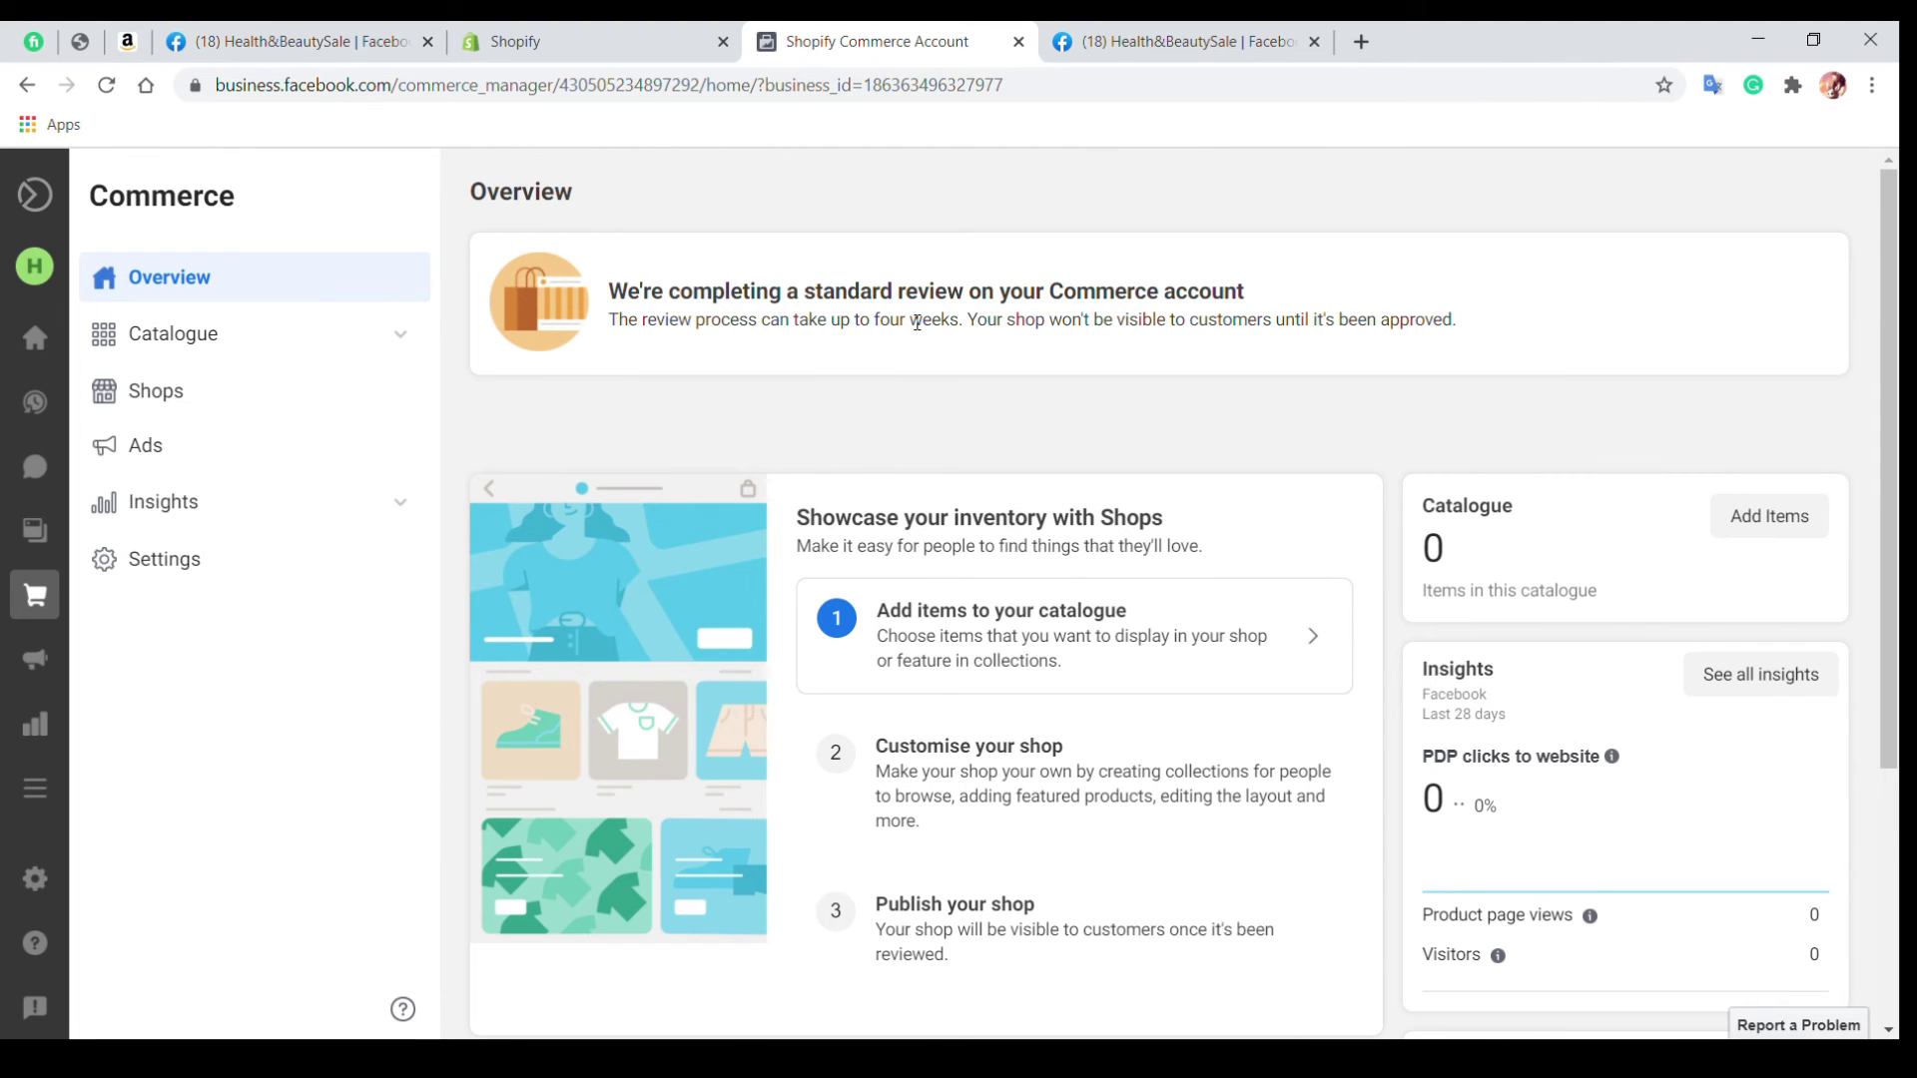
{"action": "scroll", "coordinate": [917, 321], "scroll_direction": "down", "scroll_amount": 1}
{"action": "left_click", "coordinate": [264, 392]}
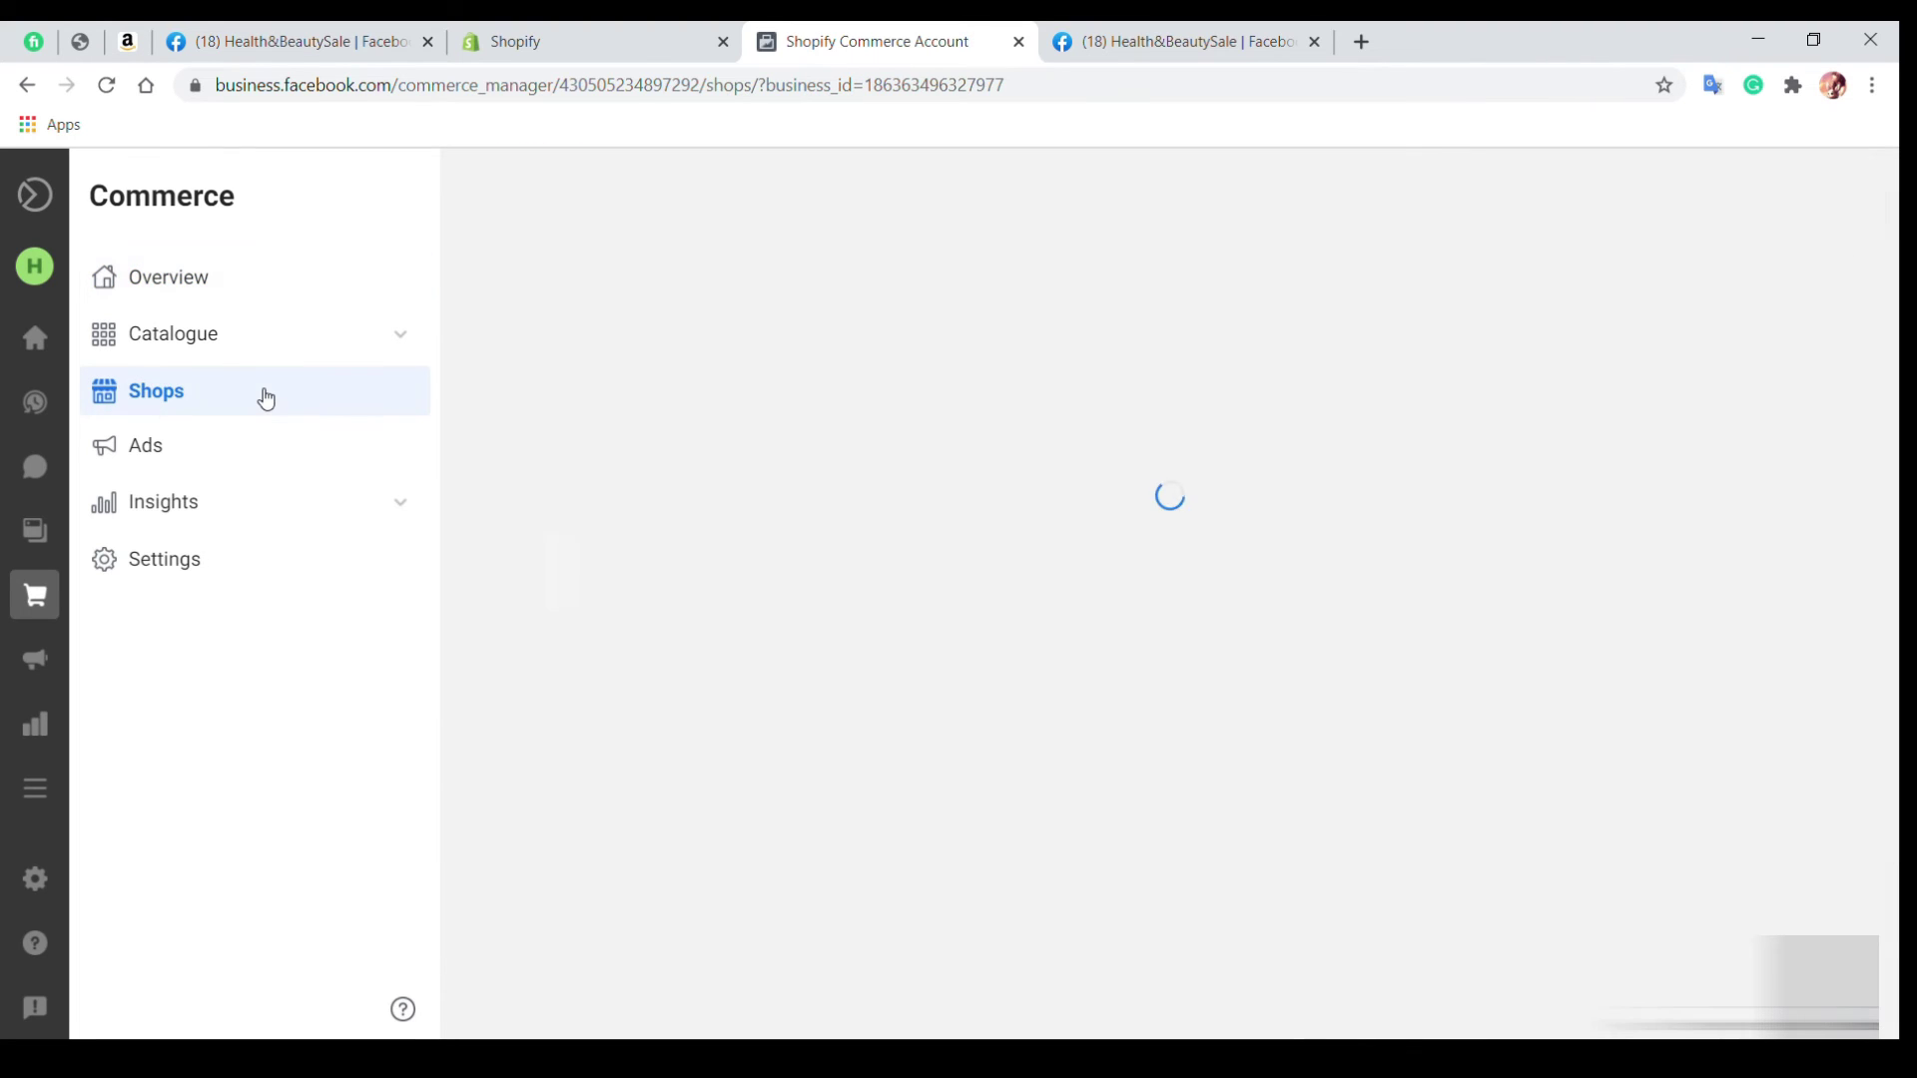
{"action": "left_click", "coordinate": [261, 359]}
{"action": "left_click", "coordinate": [233, 384]}
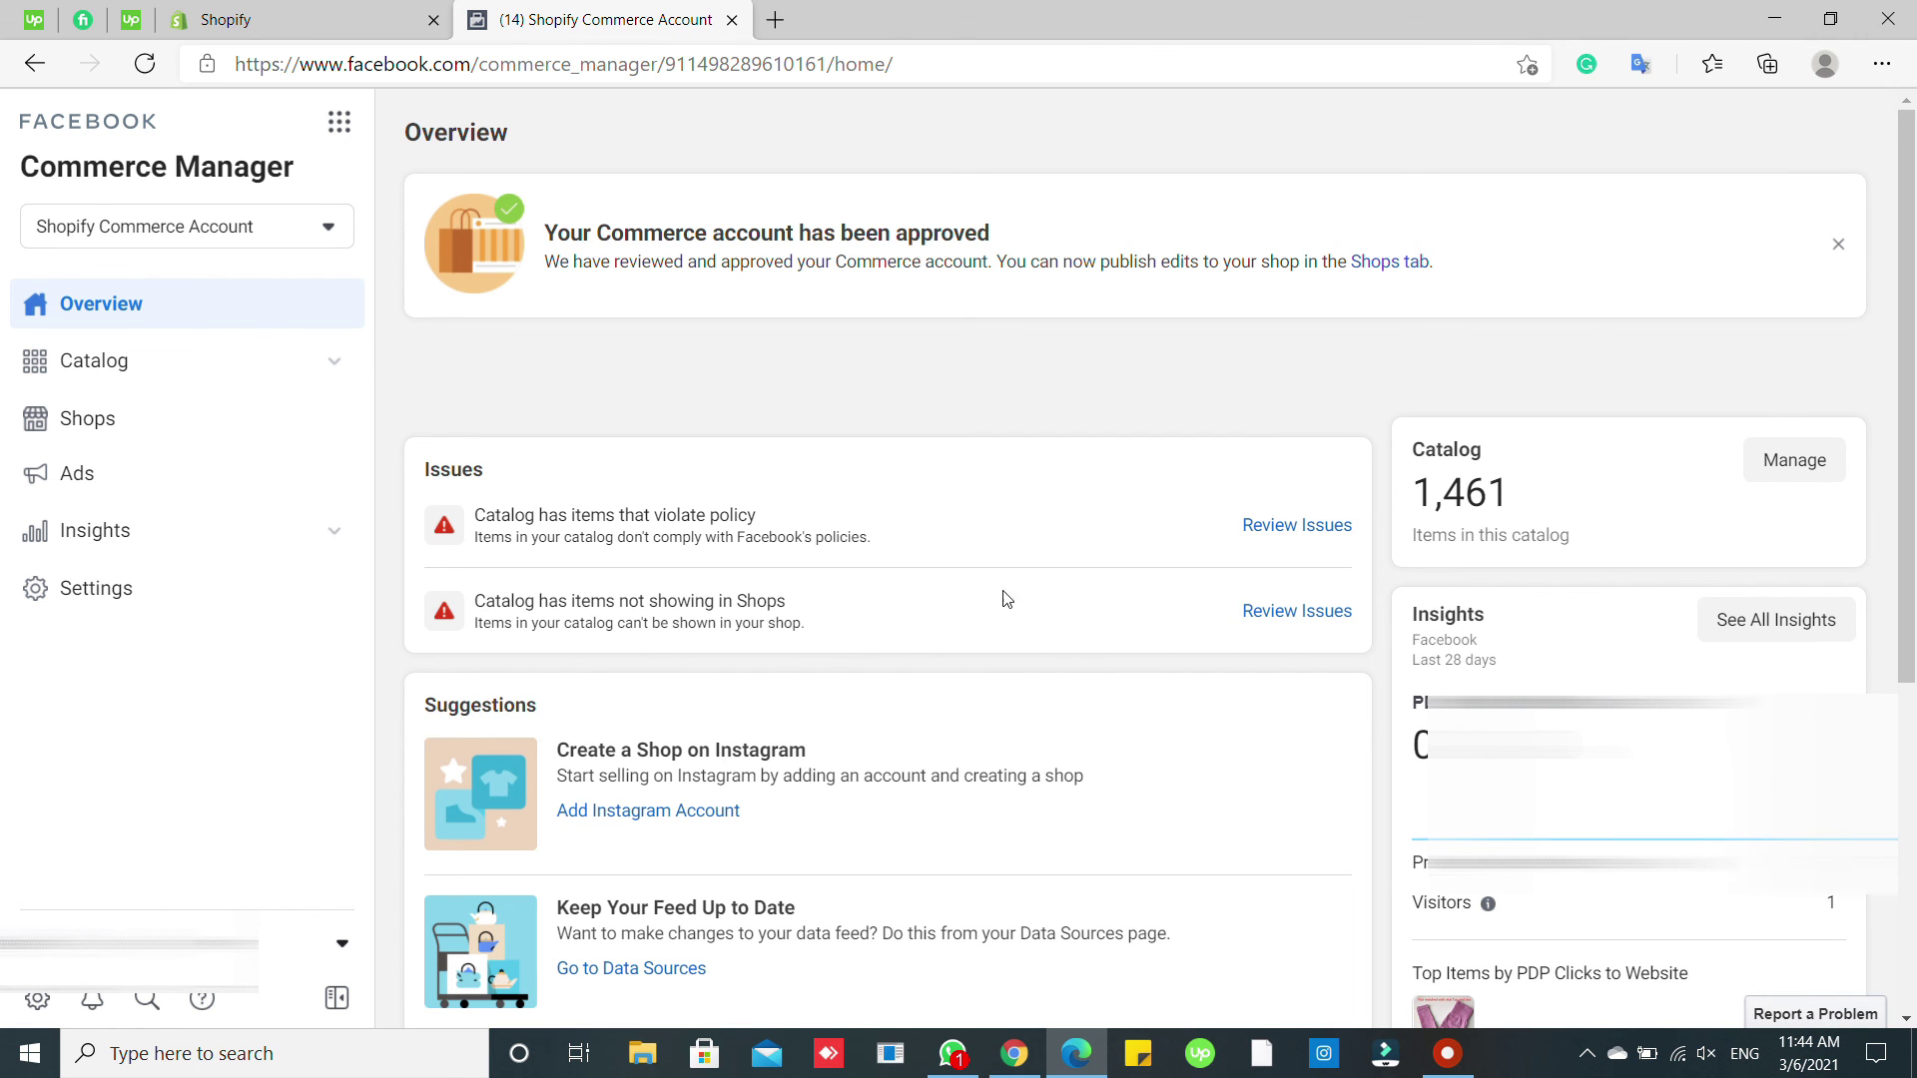
{"action": "scroll", "coordinate": [1464, 661], "scroll_direction": "down", "scroll_amount": 3}
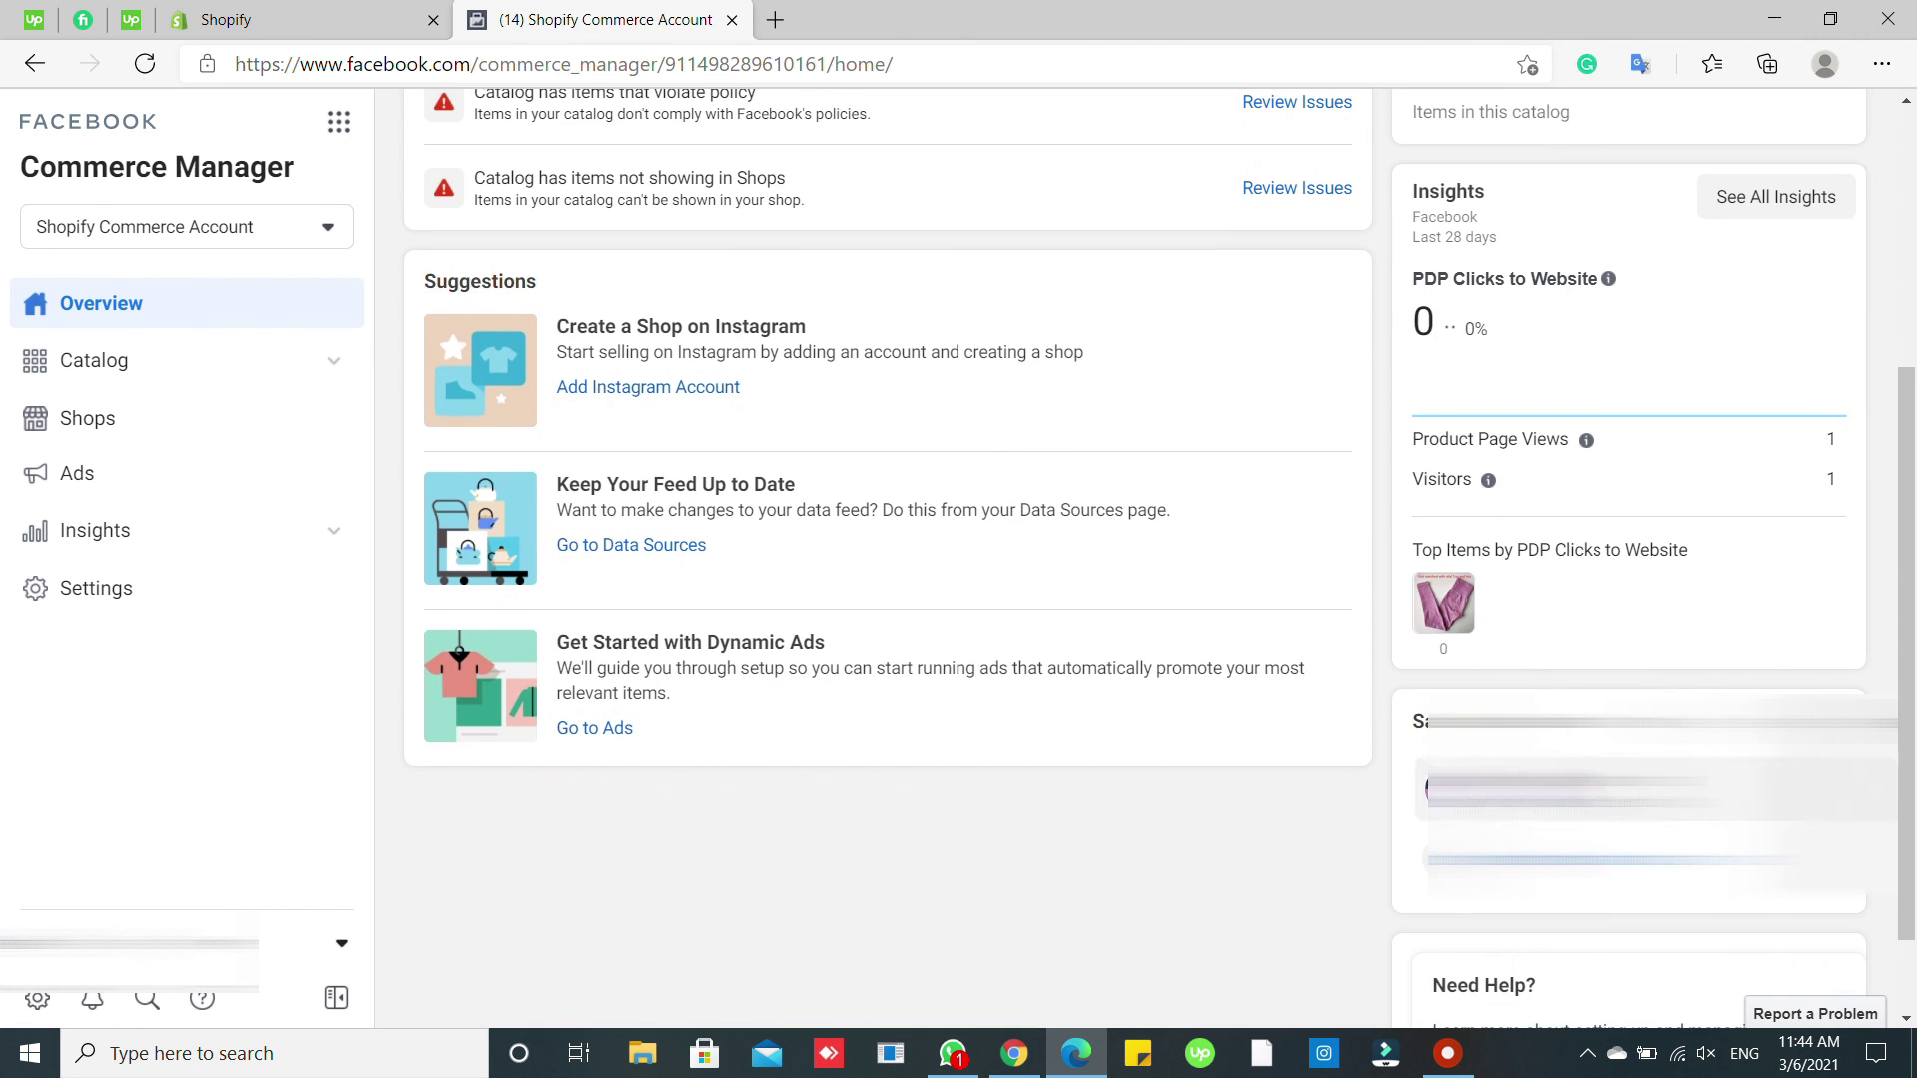
{"action": "left_click", "coordinate": [1479, 729]}
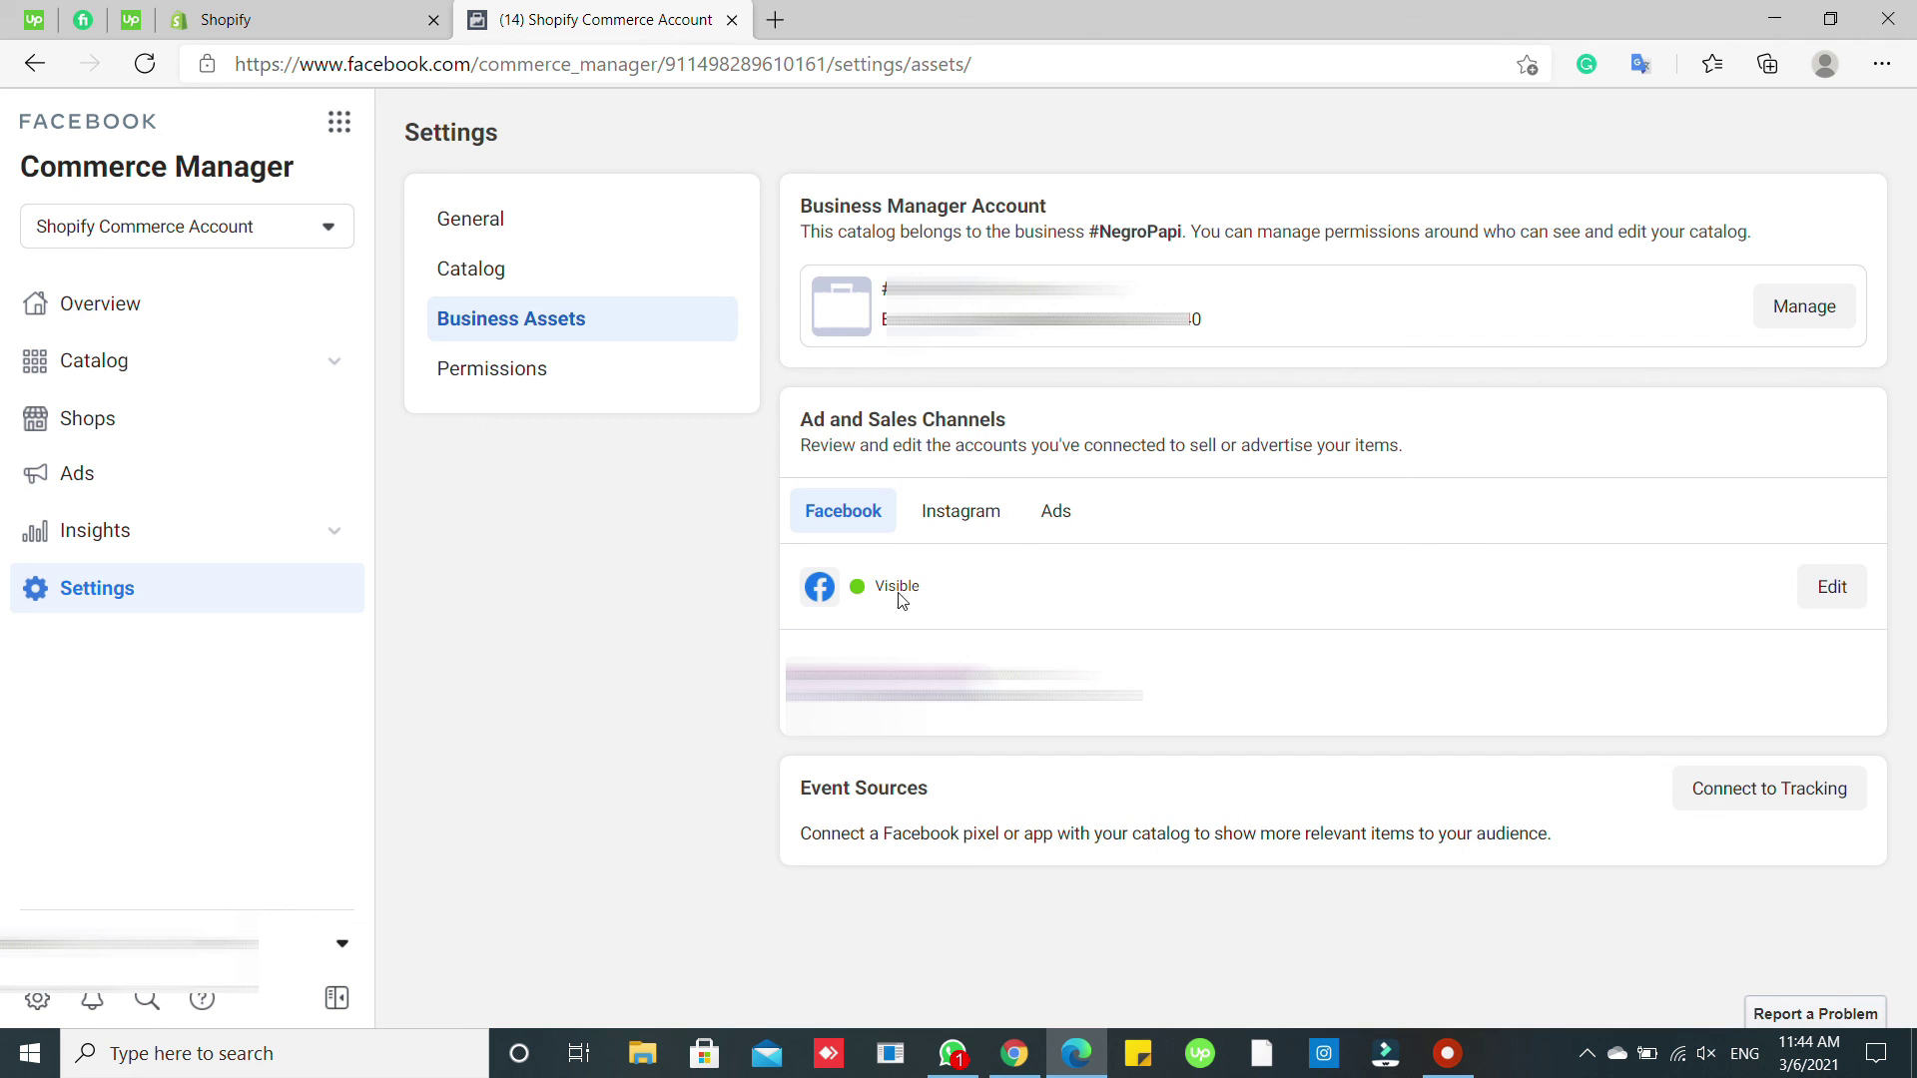
{"action": "left_click", "coordinate": [1825, 589]}
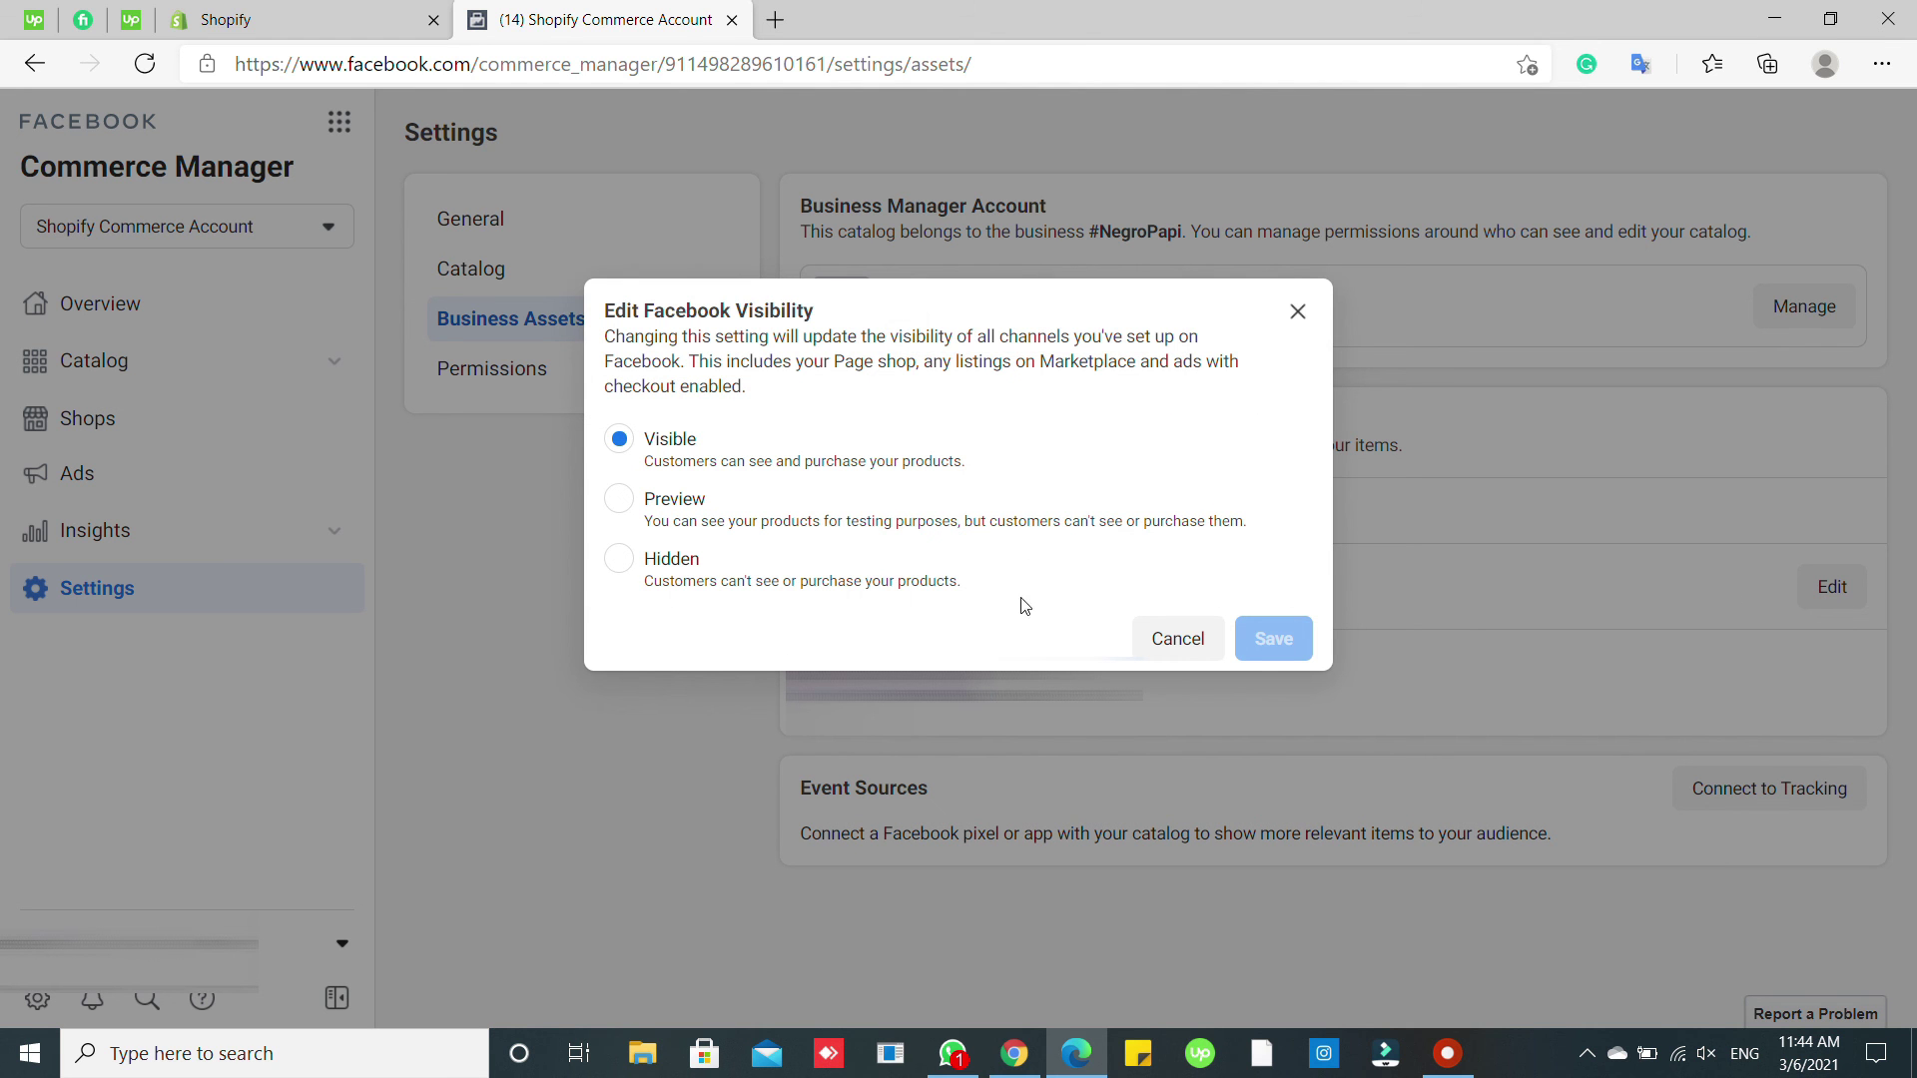
{"action": "left_click", "coordinate": [1298, 312]}
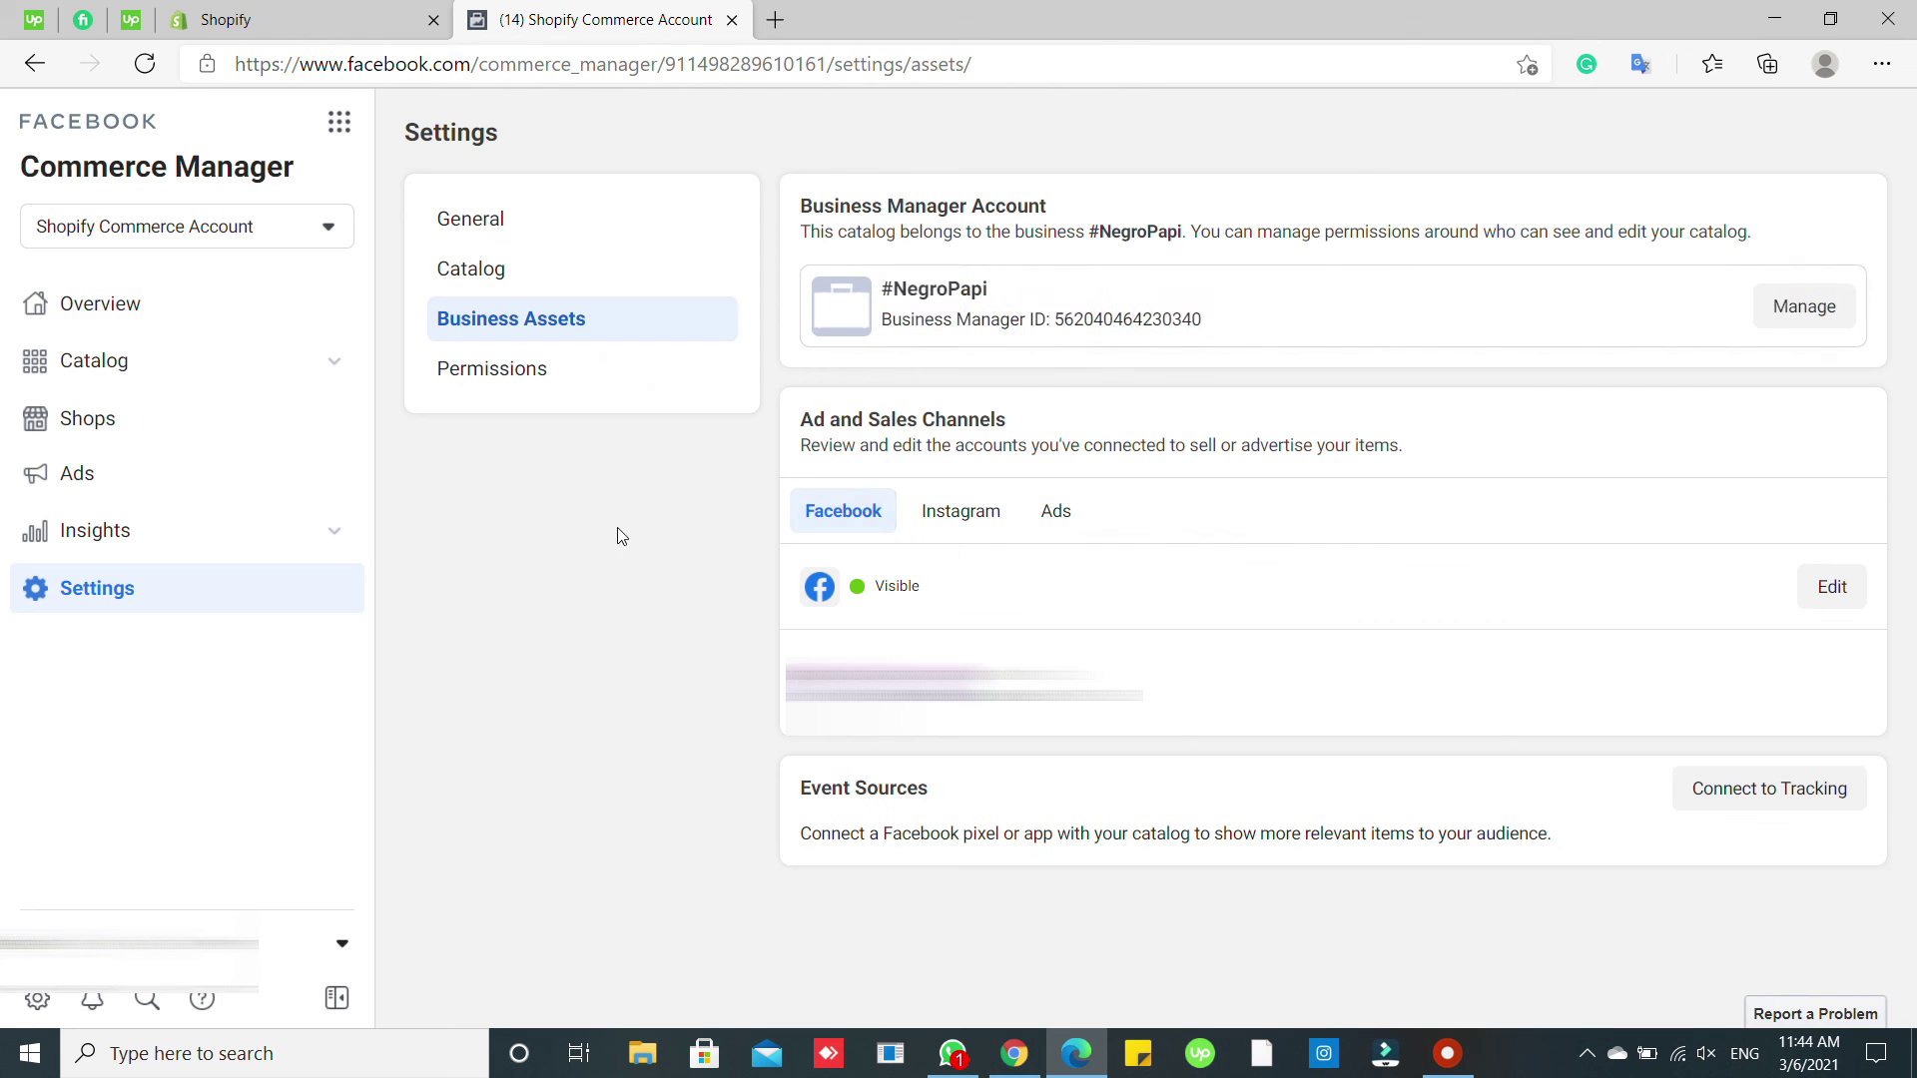
{"action": "left_click", "coordinate": [954, 525]}
{"action": "scroll", "coordinate": [1131, 577], "scroll_direction": "down", "scroll_amount": 3}
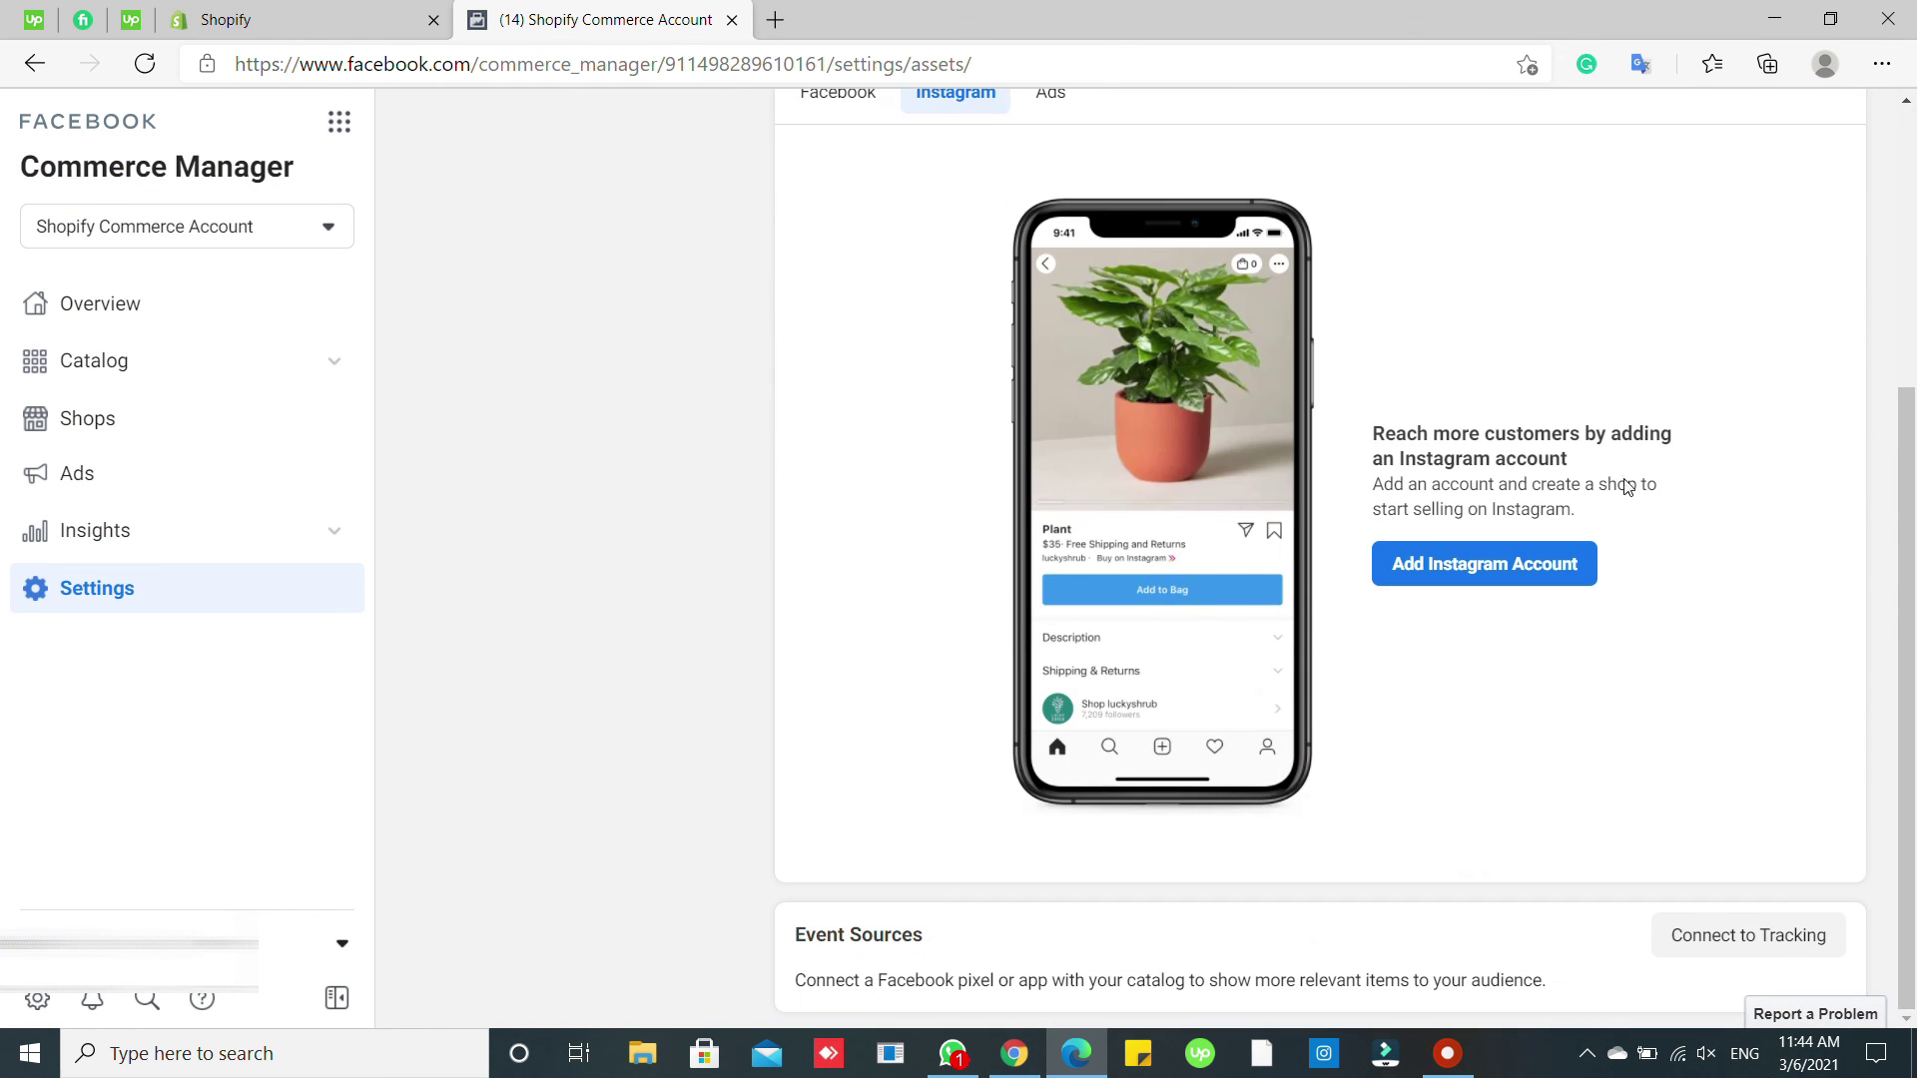
{"action": "left_click", "coordinate": [90, 423]}
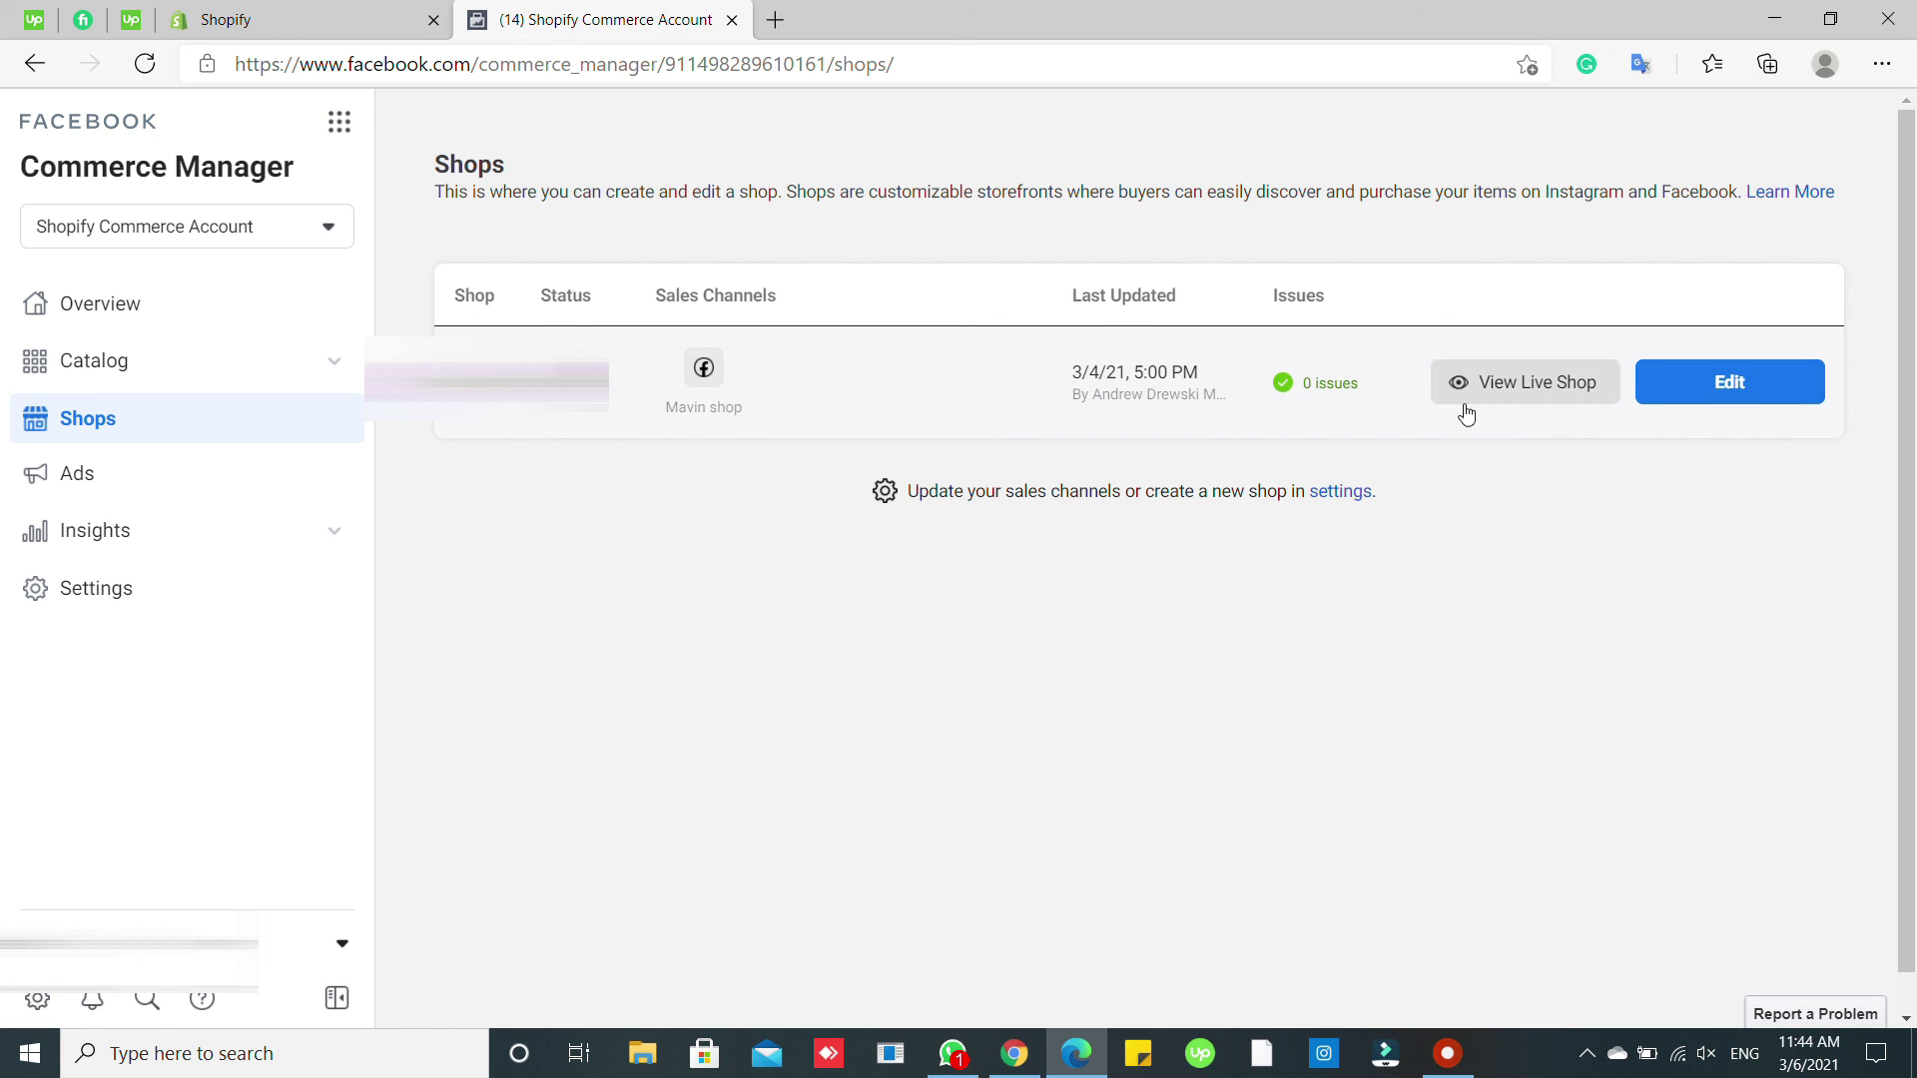
{"action": "left_click", "coordinate": [133, 298]}
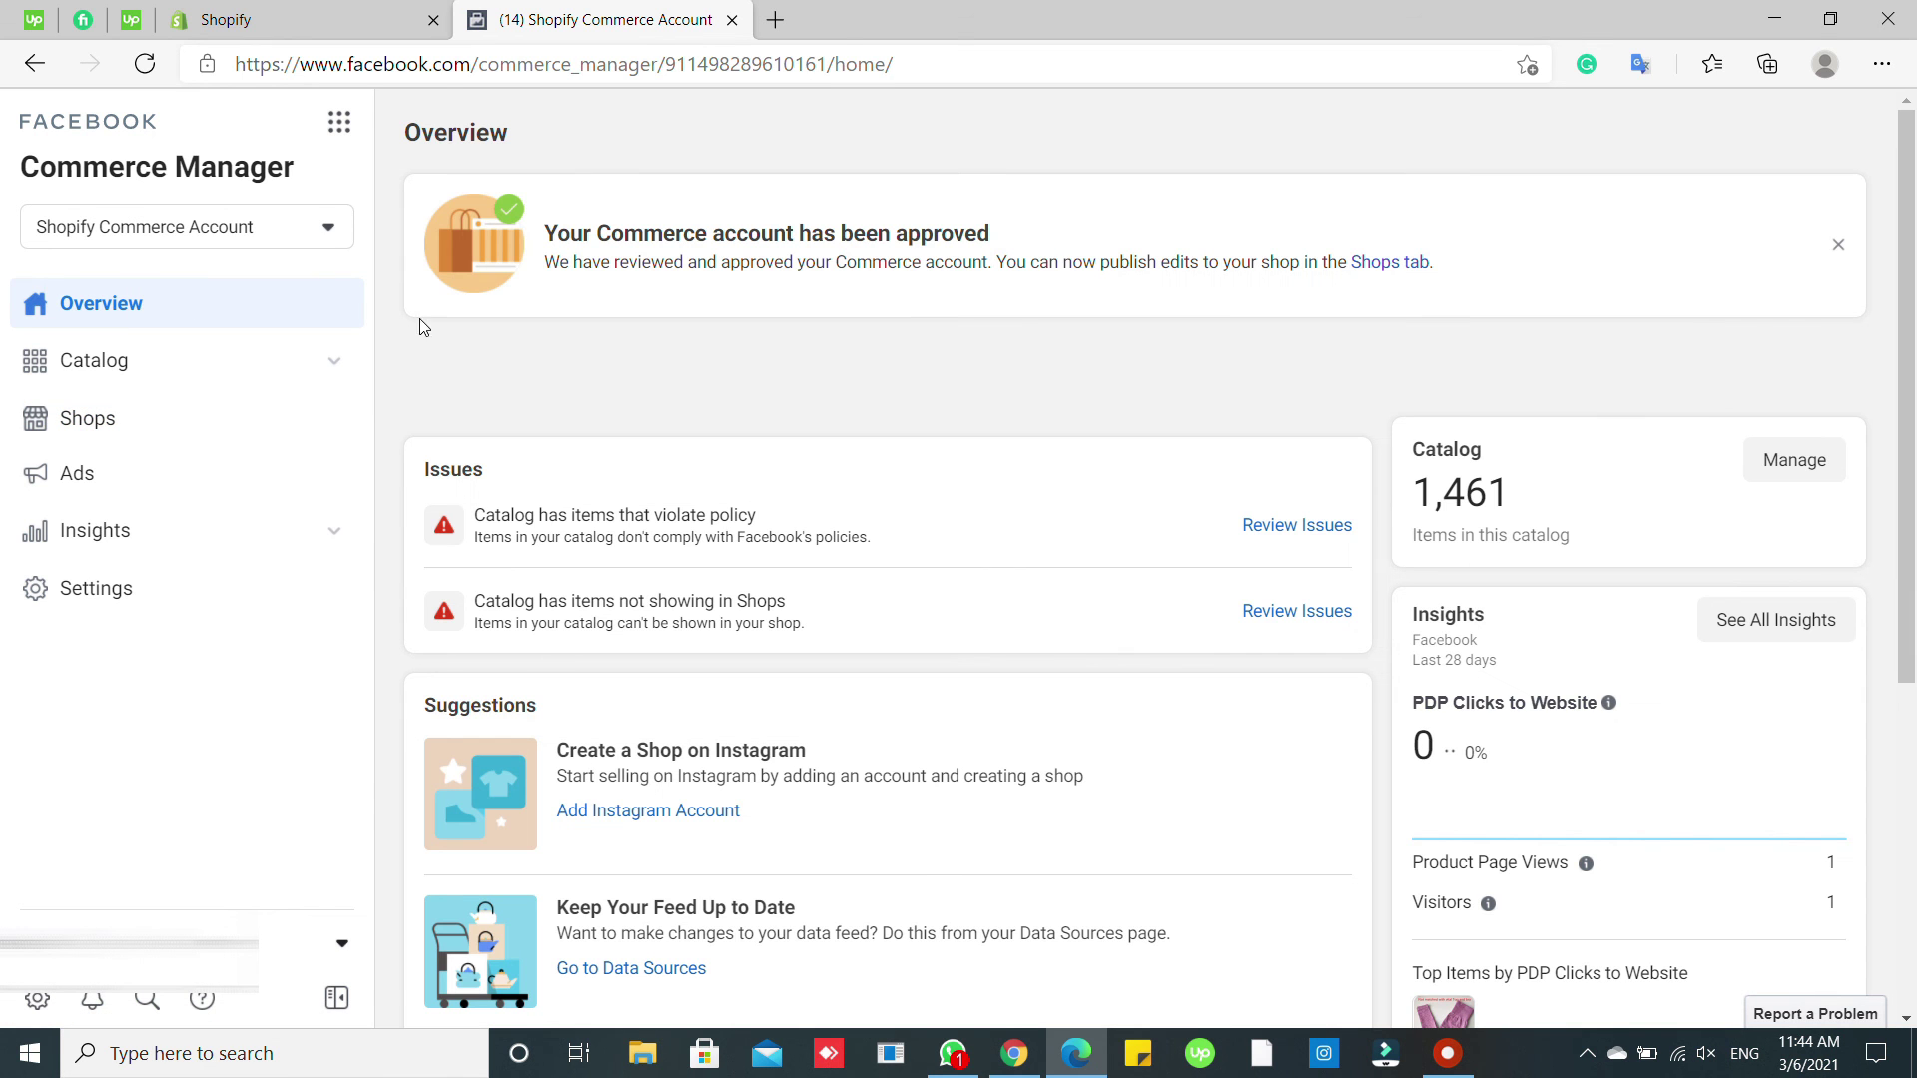